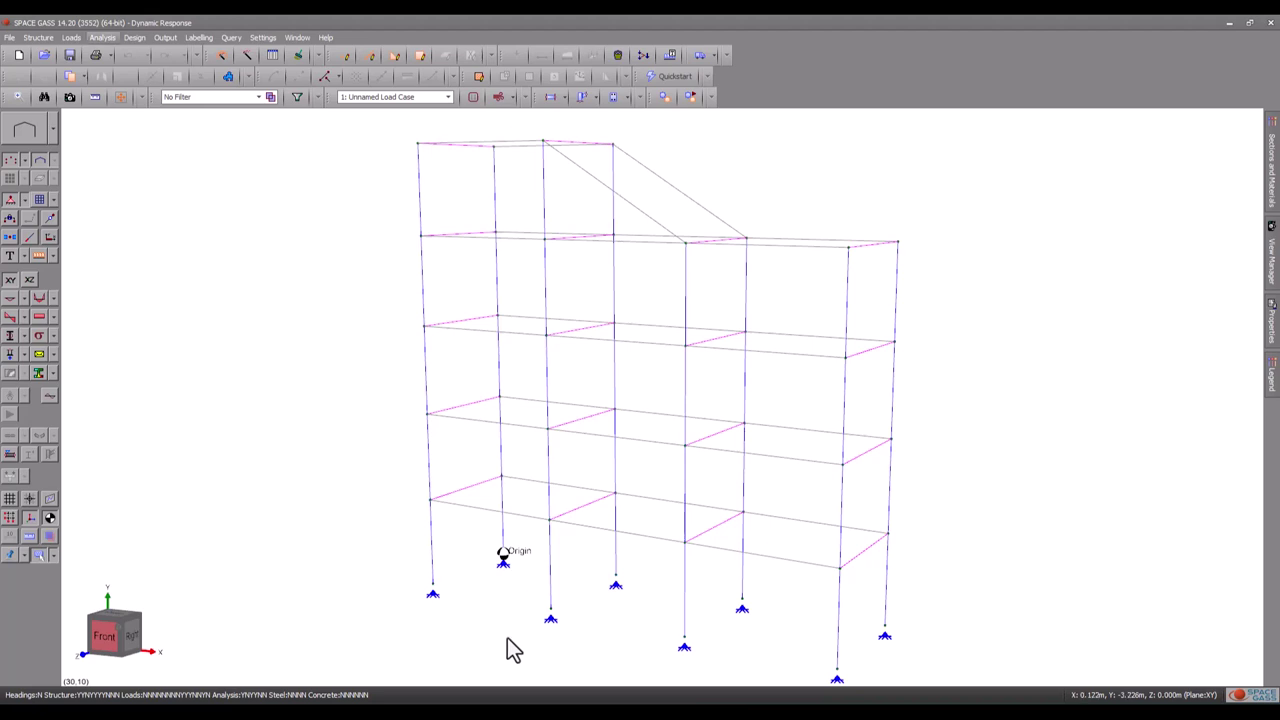
Step: Run a dynamic frequency analysis with the number of dynamic modes set to 3
left_click(102, 38)
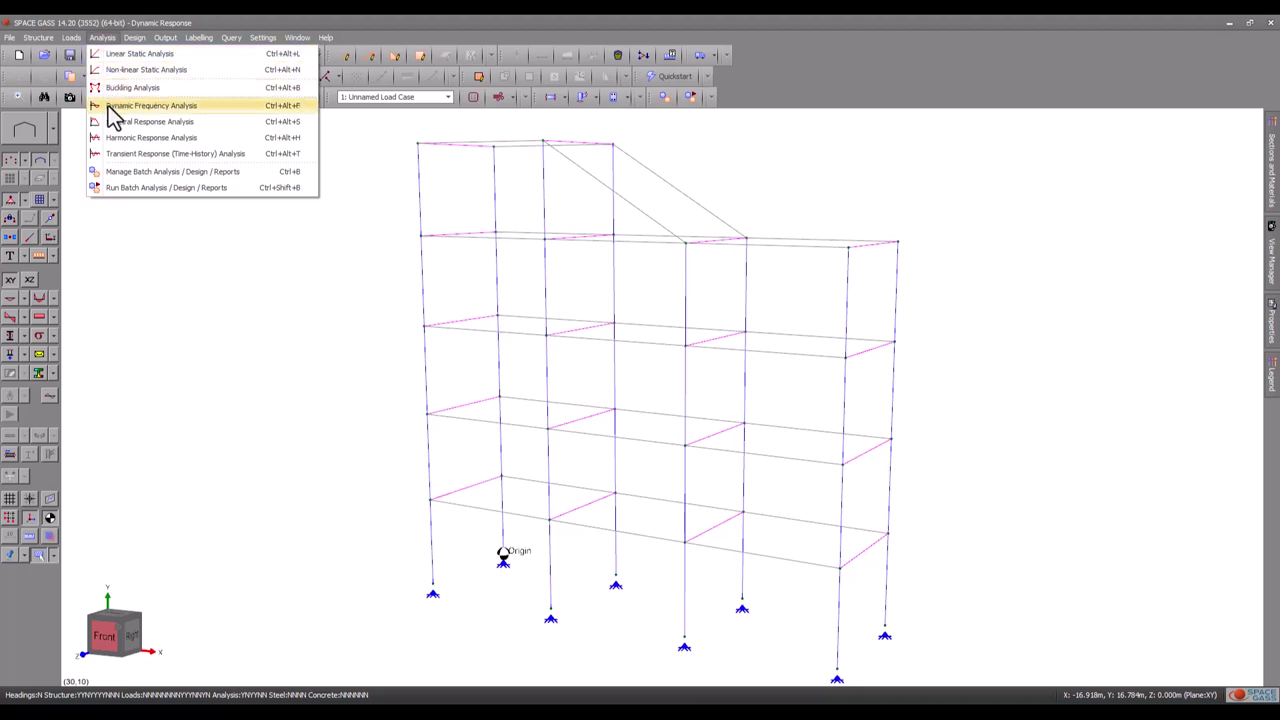
left_click(110, 105)
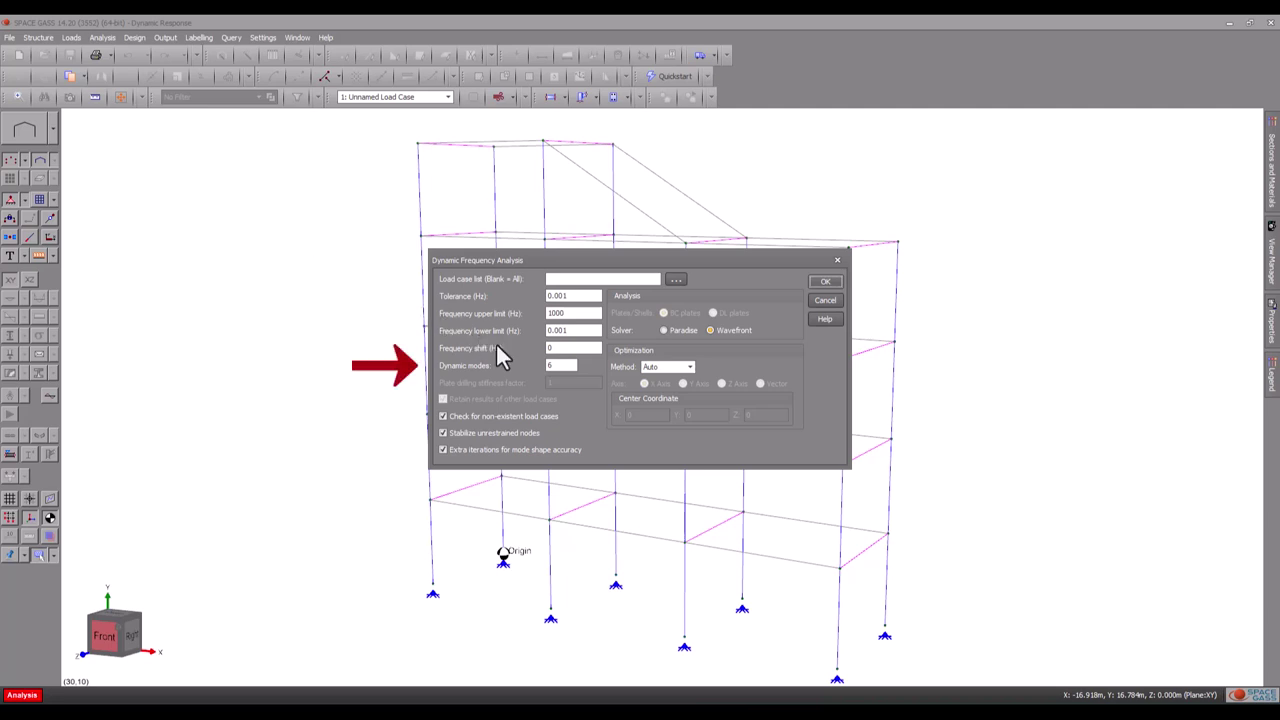
double_click(551, 366)
type("3")
left_click(822, 281)
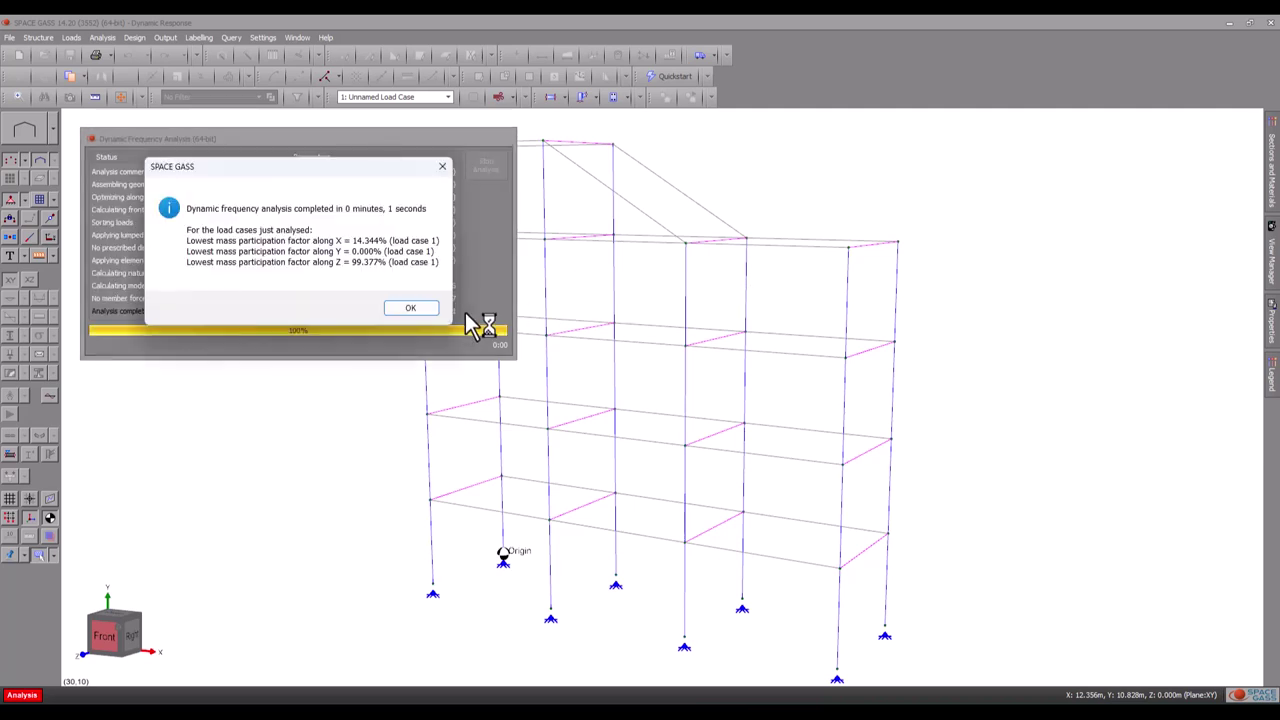
Step: Dismiss the completion message and open the Spectral Loads datasheet for cases 11 and 12
left_click(433, 311)
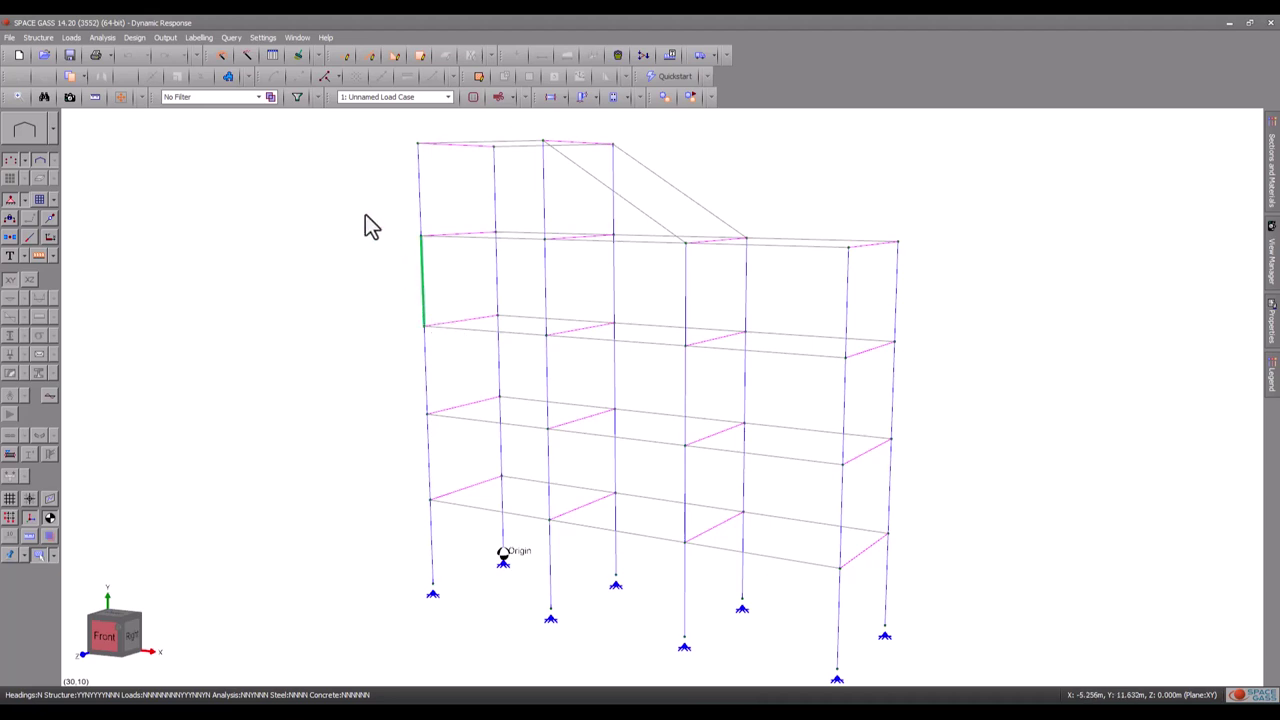
left_click(273, 57)
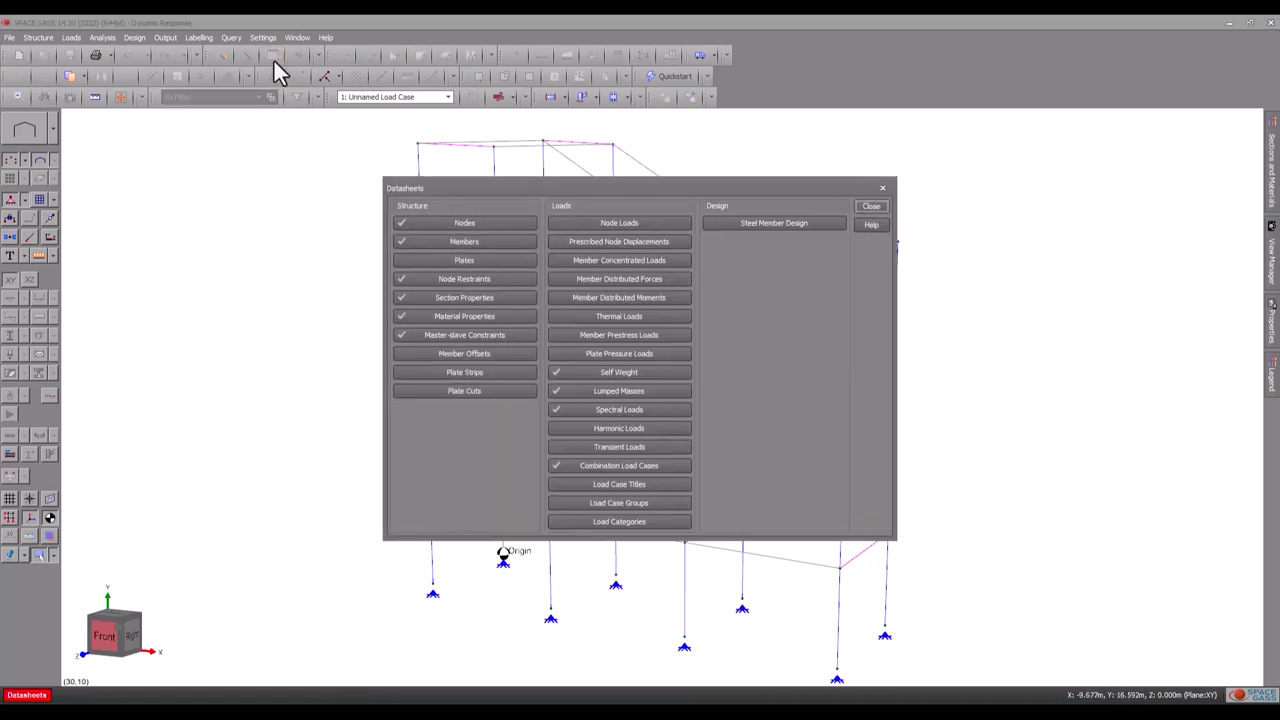
left_click(611, 408)
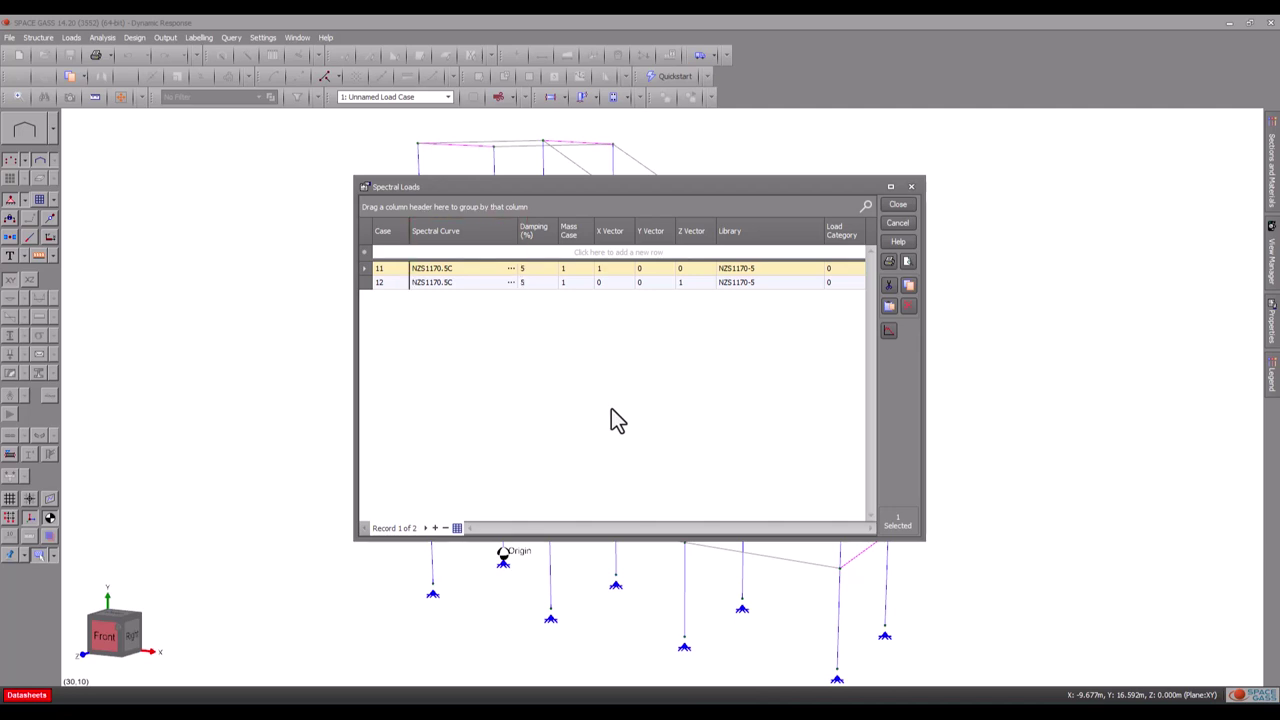
Step: In the Spectral Curve Editor, preview NEWCASTLE 10% and NZS1170.5E, then return to NZS1170.5C
left_click(887, 329)
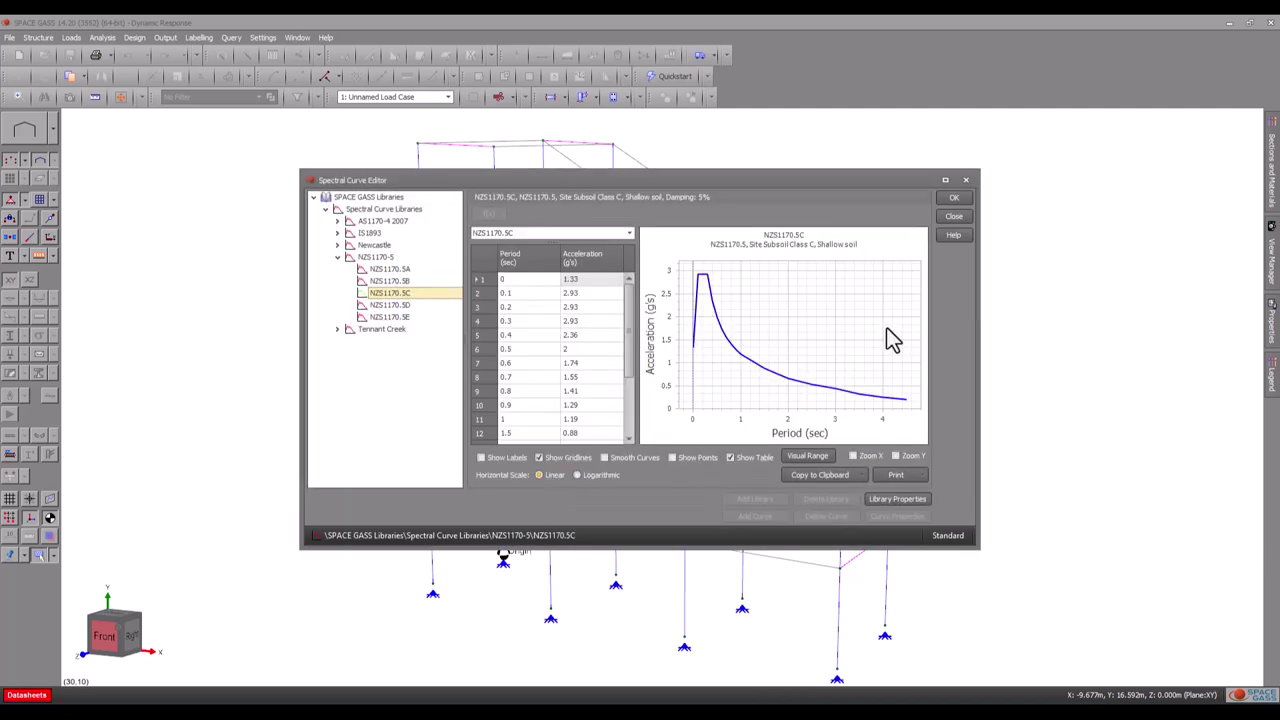
left_click(337, 246)
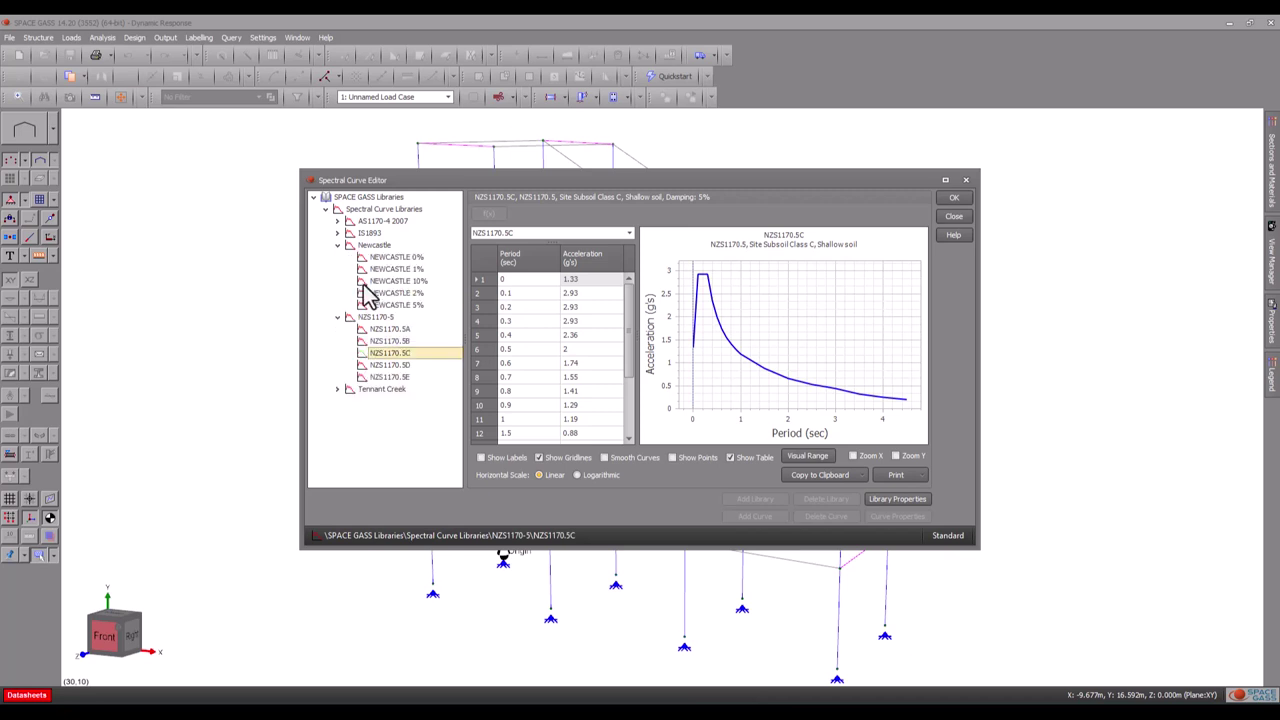
left_click(365, 282)
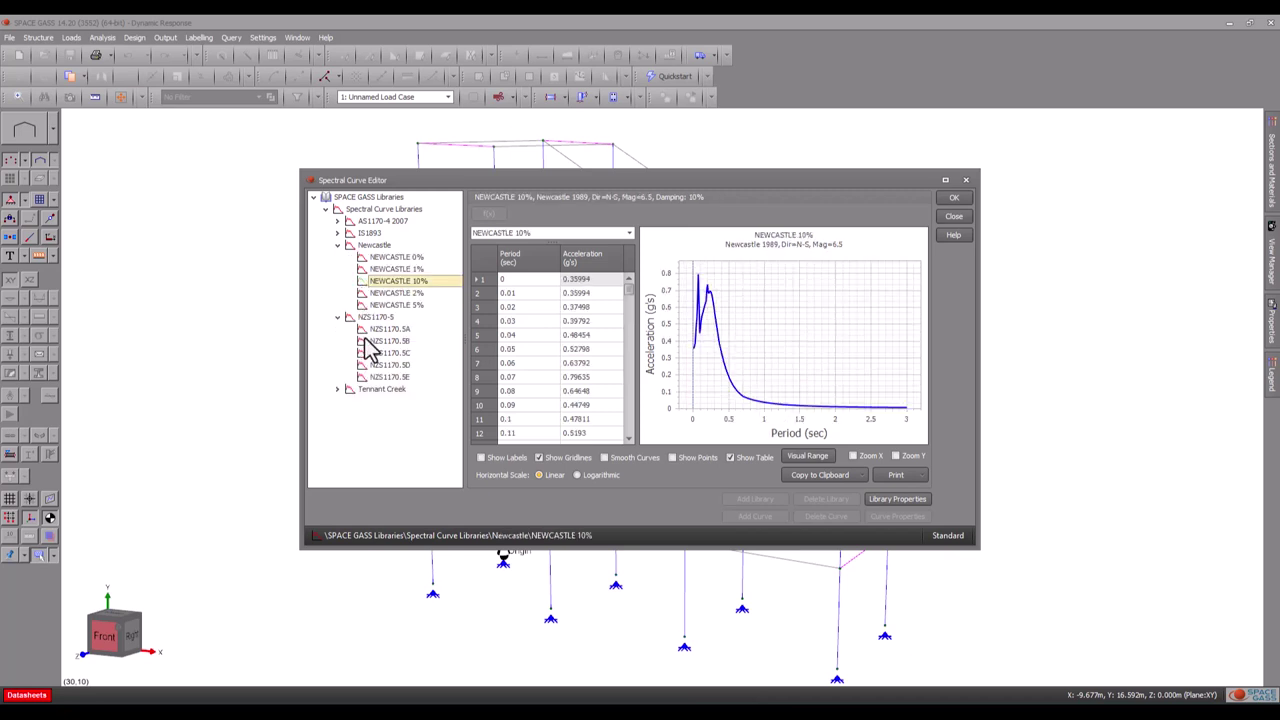
left_click(374, 378)
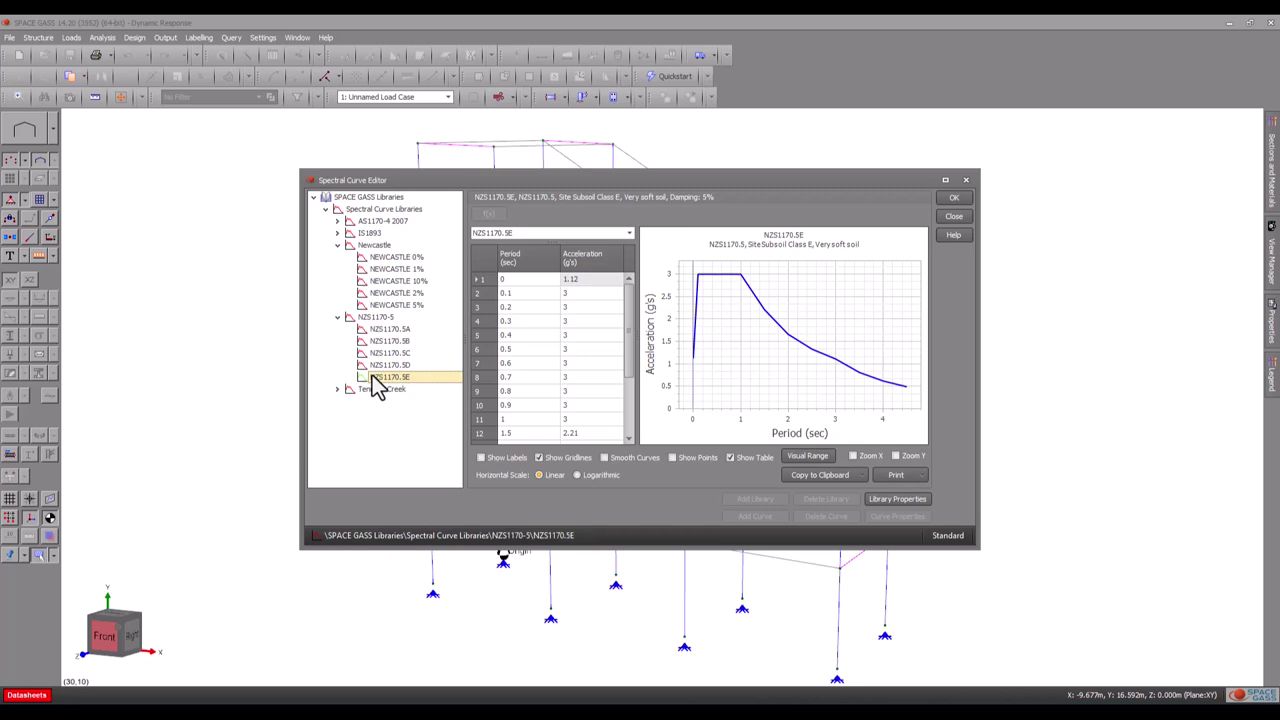
left_click(378, 354)
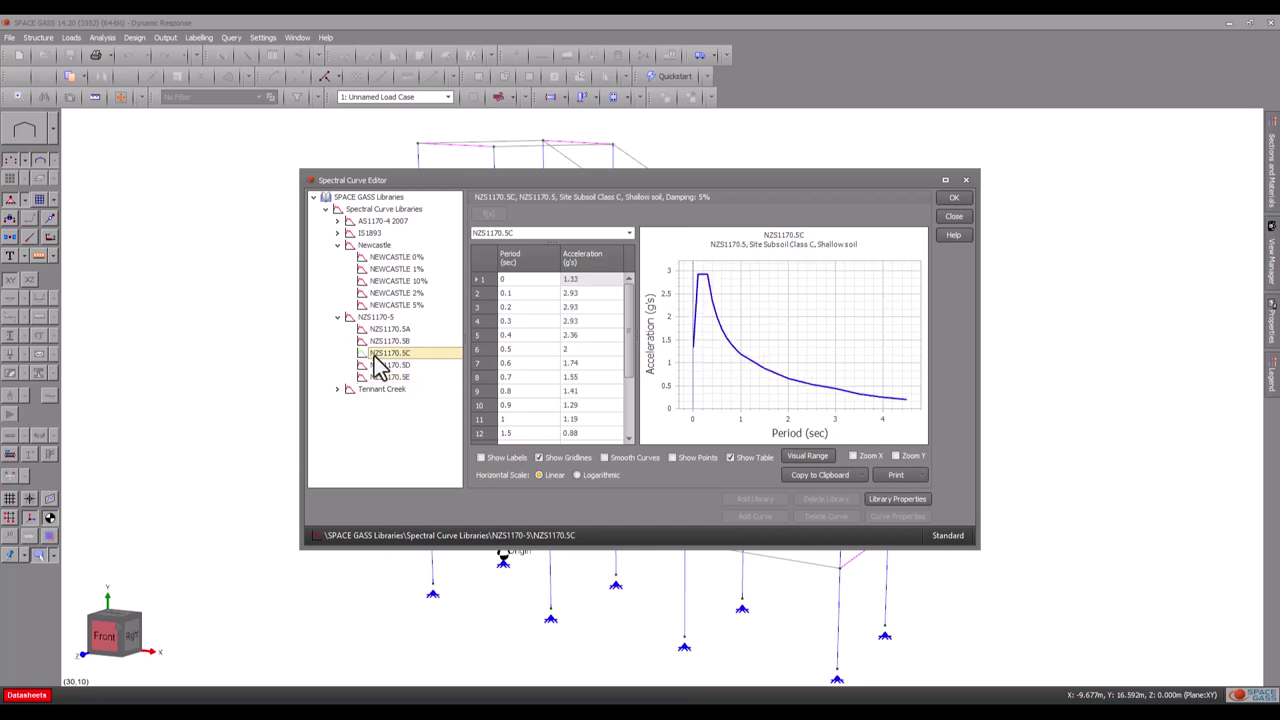
Step: Close the Spectral Curve Editor, keeping the NZS1170.5C curve
left_click(946, 199)
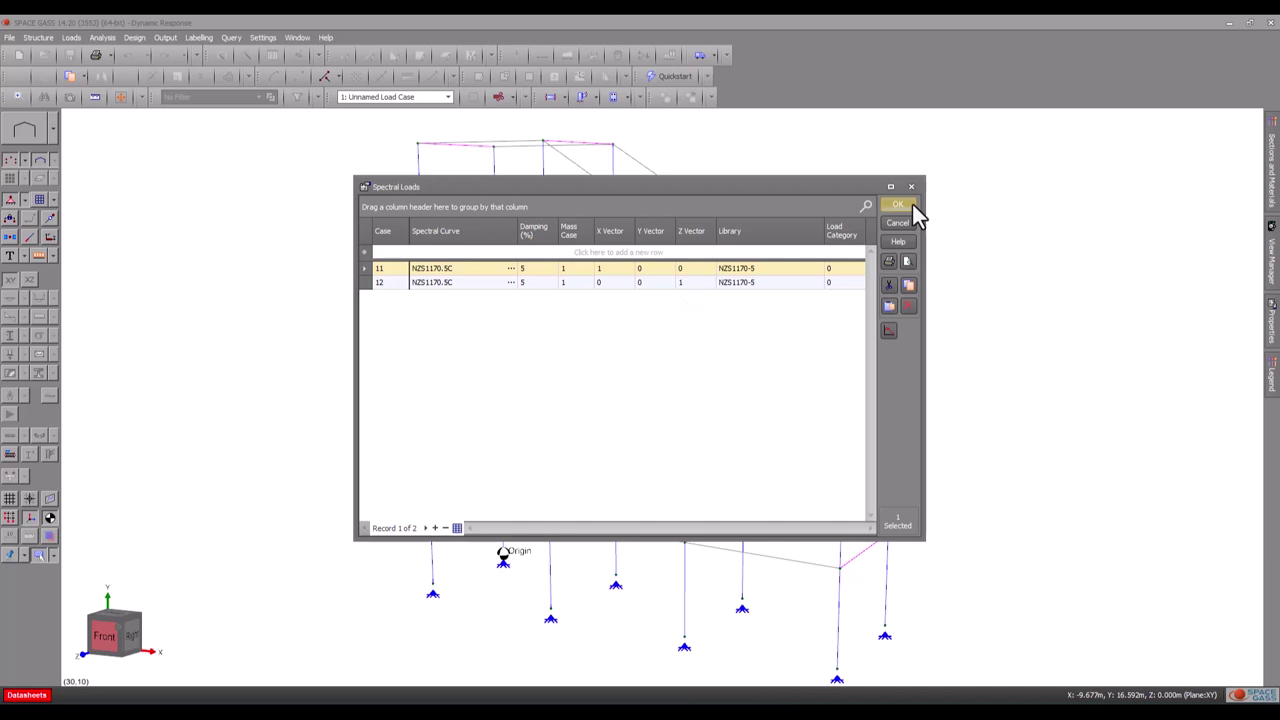
Step: Accept the spectral loads and open the Combination Load Cases datasheet showing cases 13–16
left_click(912, 204)
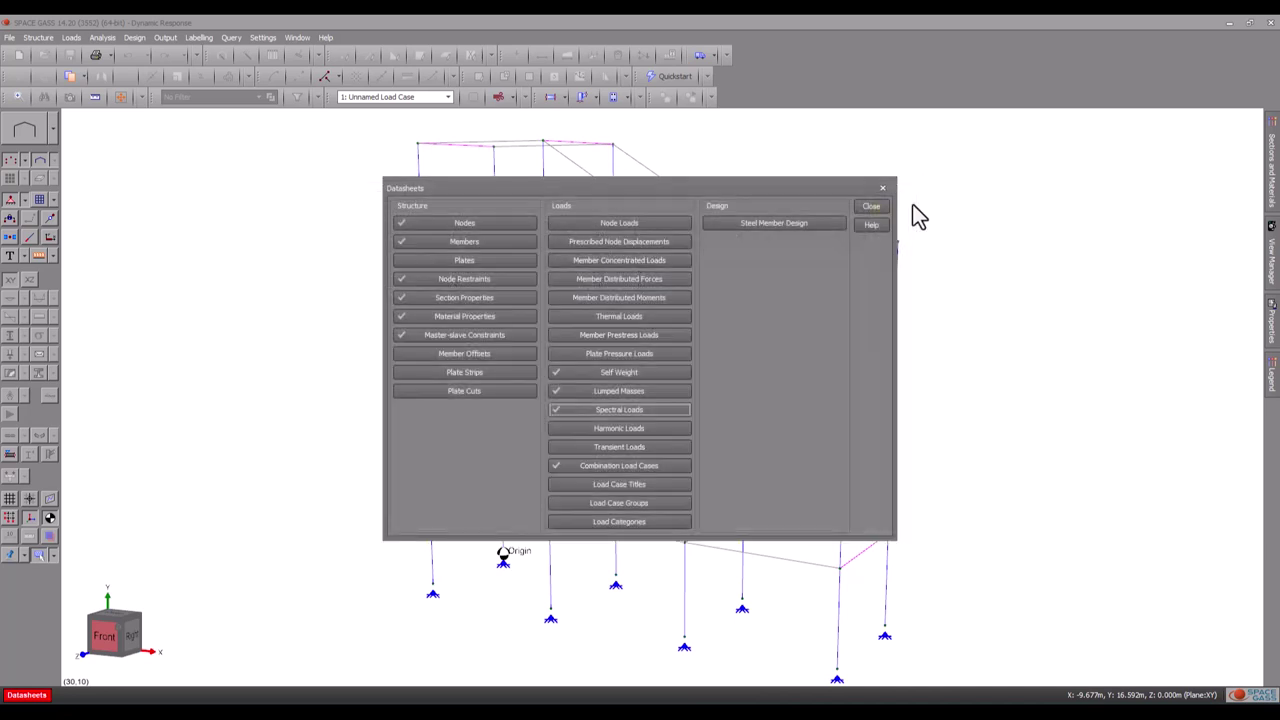
left_click(884, 202)
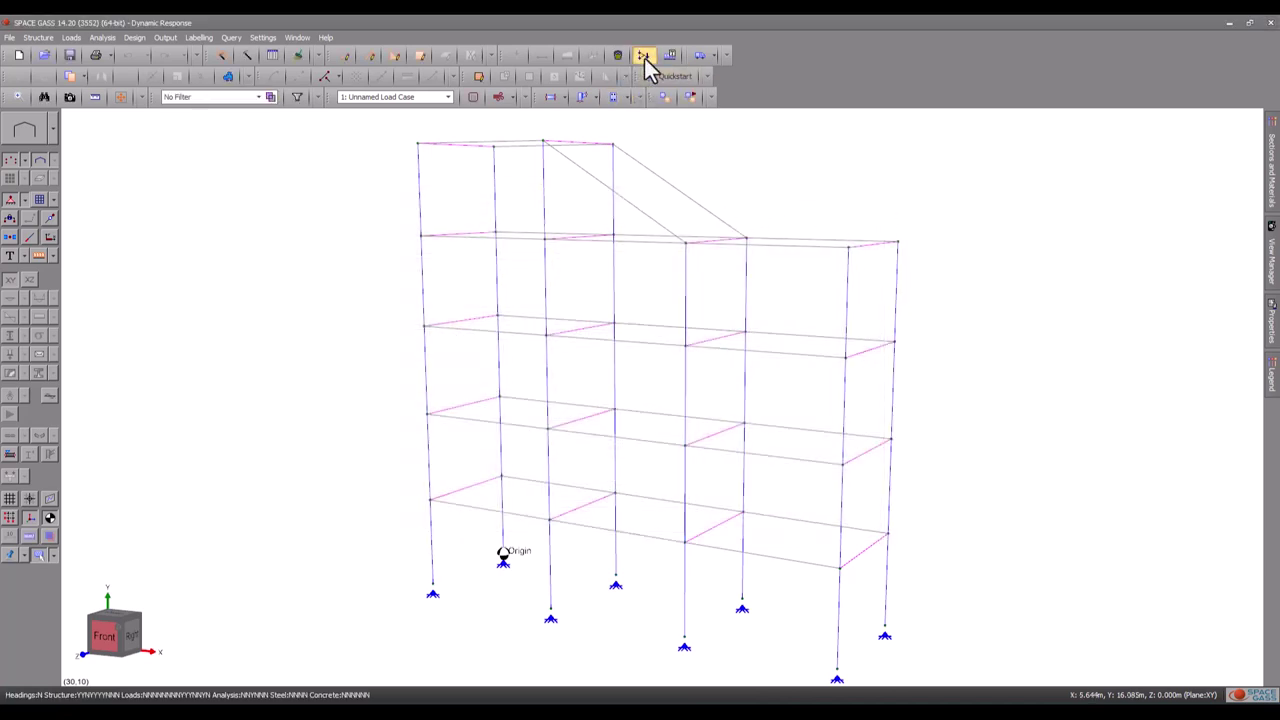
left_click(645, 57)
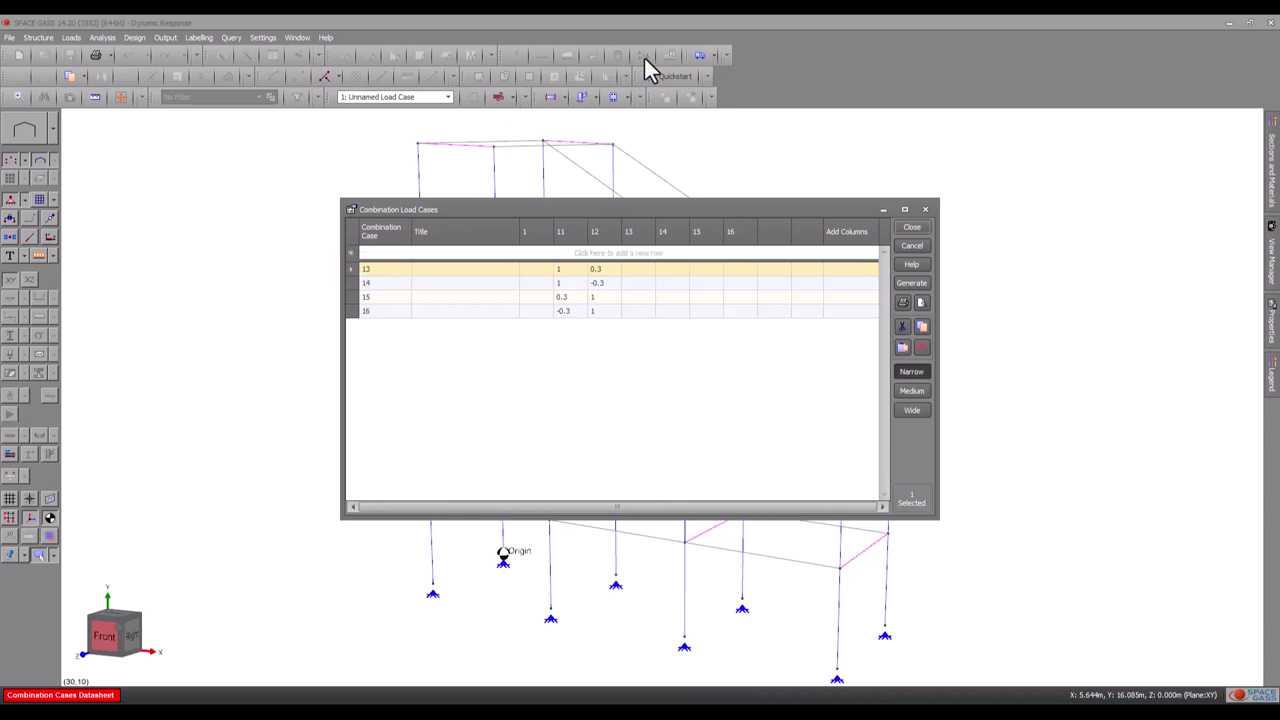
Step: Add combination cases 21, 22 and 23, factoring load cases 11, 12 and 13 by -1
left_click(396, 255)
type("21")
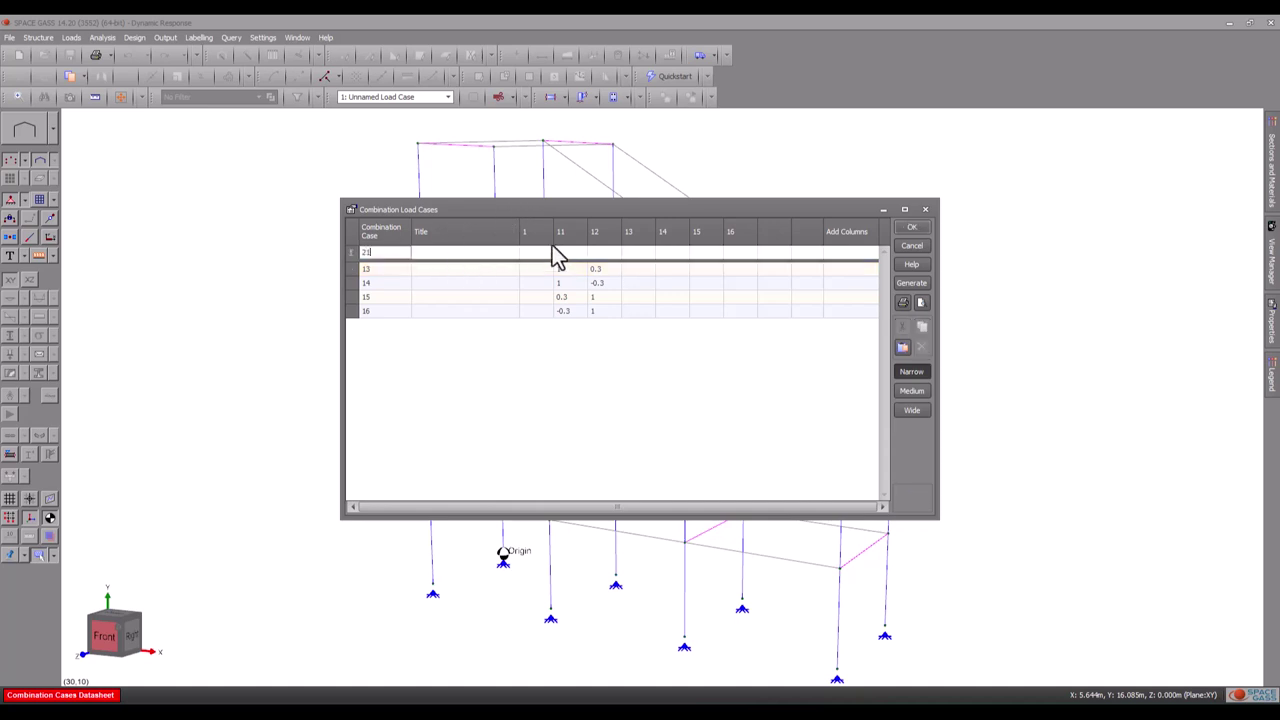
left_click(575, 256)
type("-1")
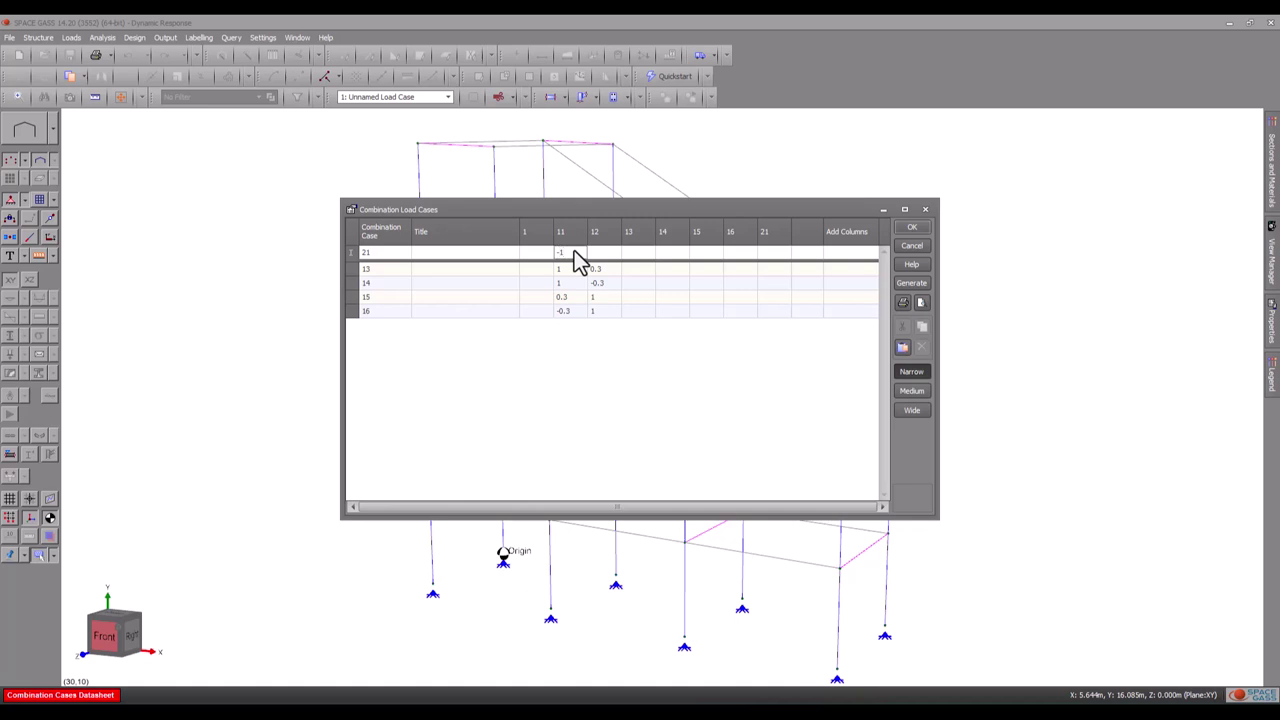
key("Return")
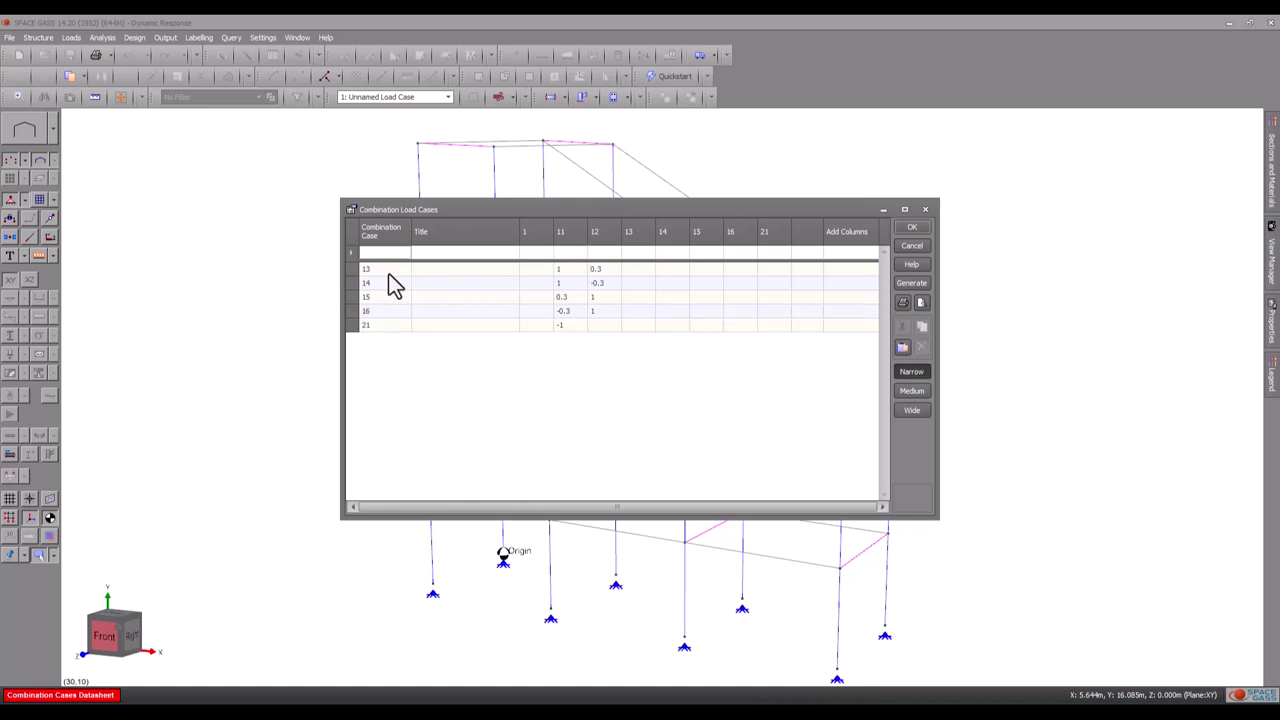
type("22")
left_click(608, 251)
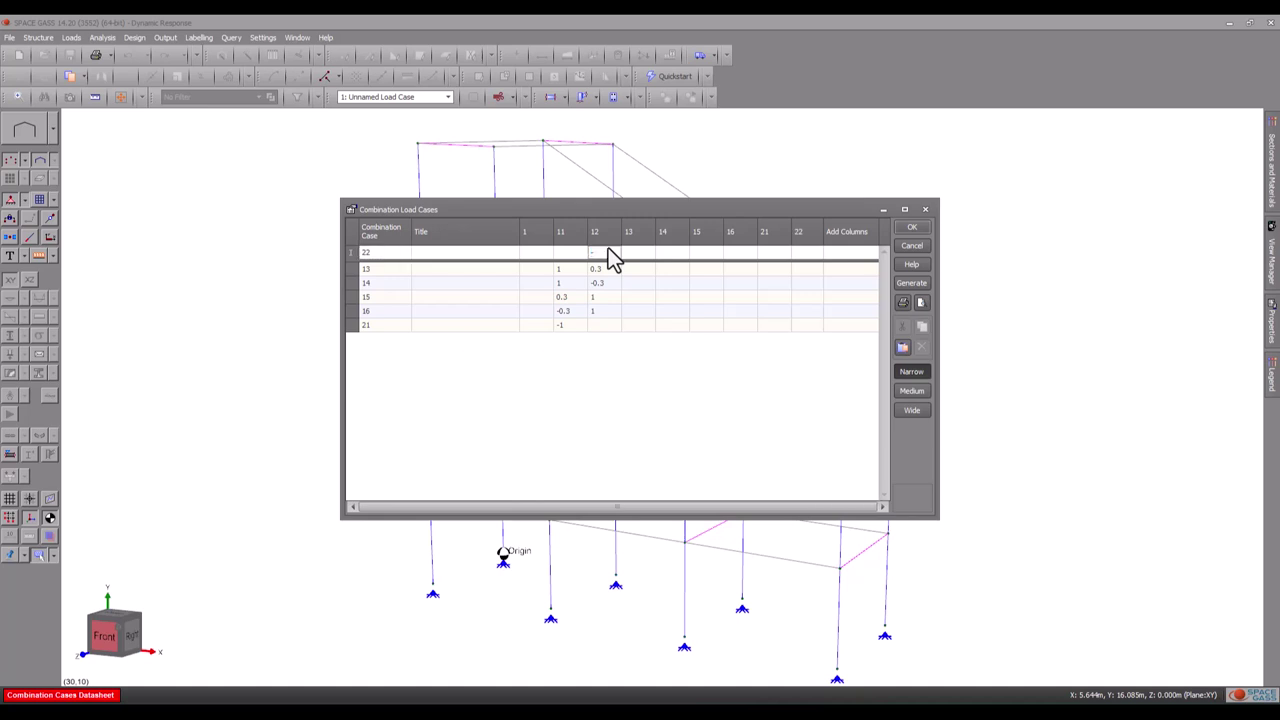
type("-1")
key("Return")
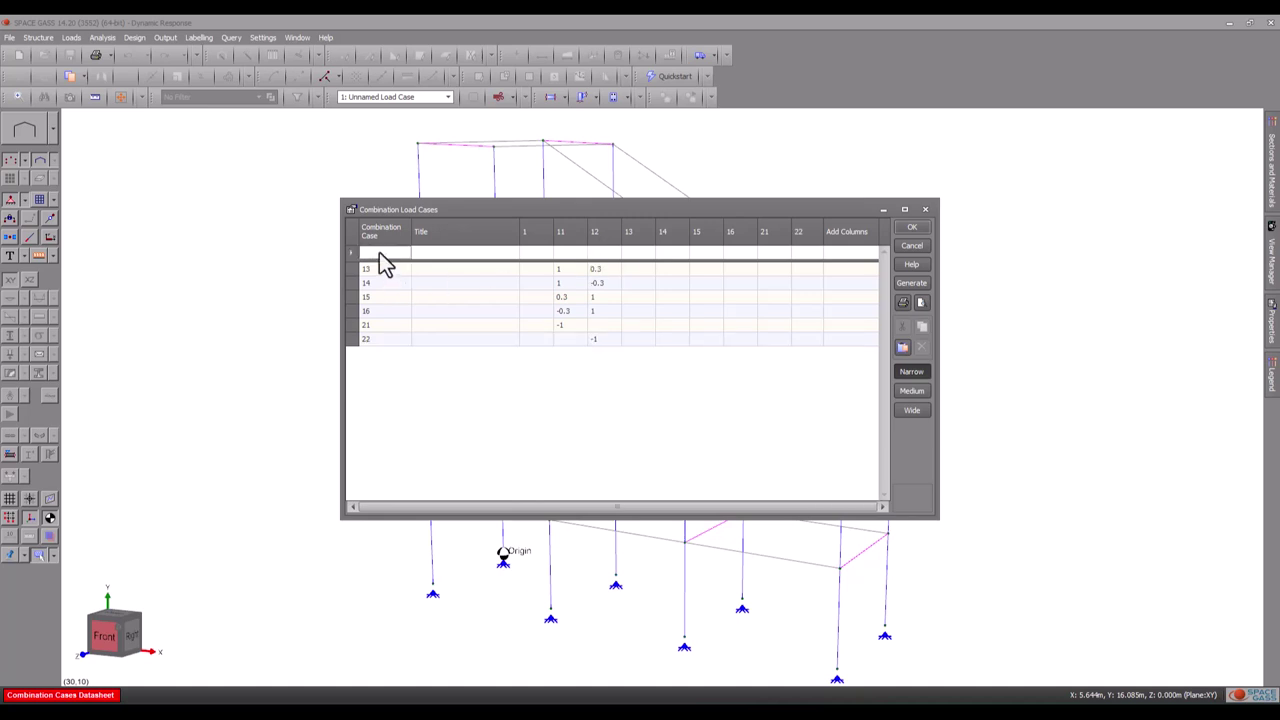
type("23")
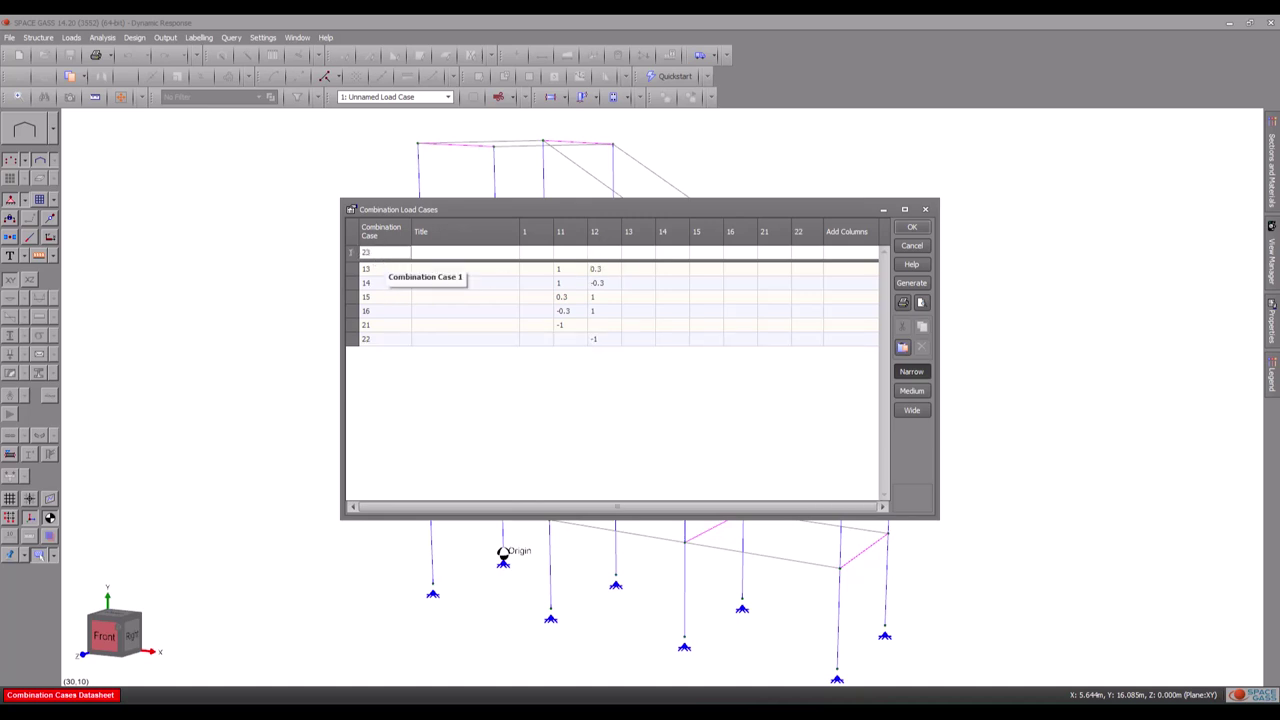
key("Tab")
key("Tab")
key("Tab")
key("Tab")
key("Tab")
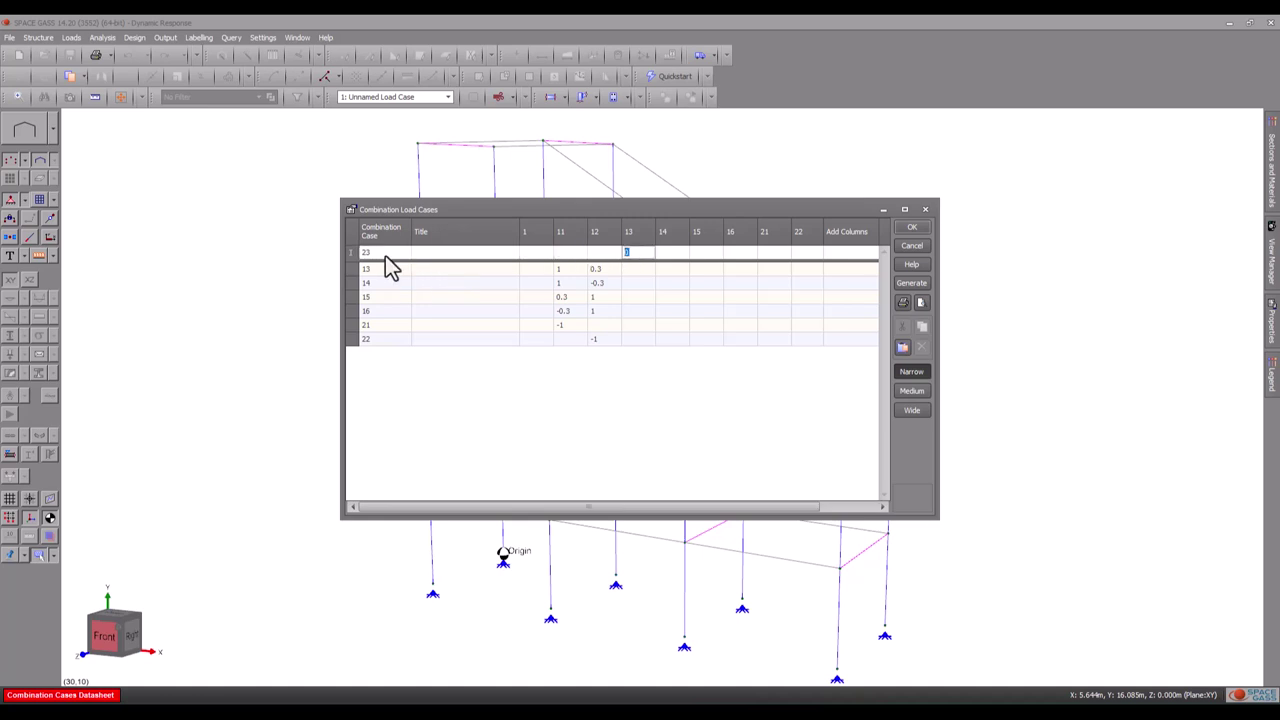
type("-1")
key("Return")
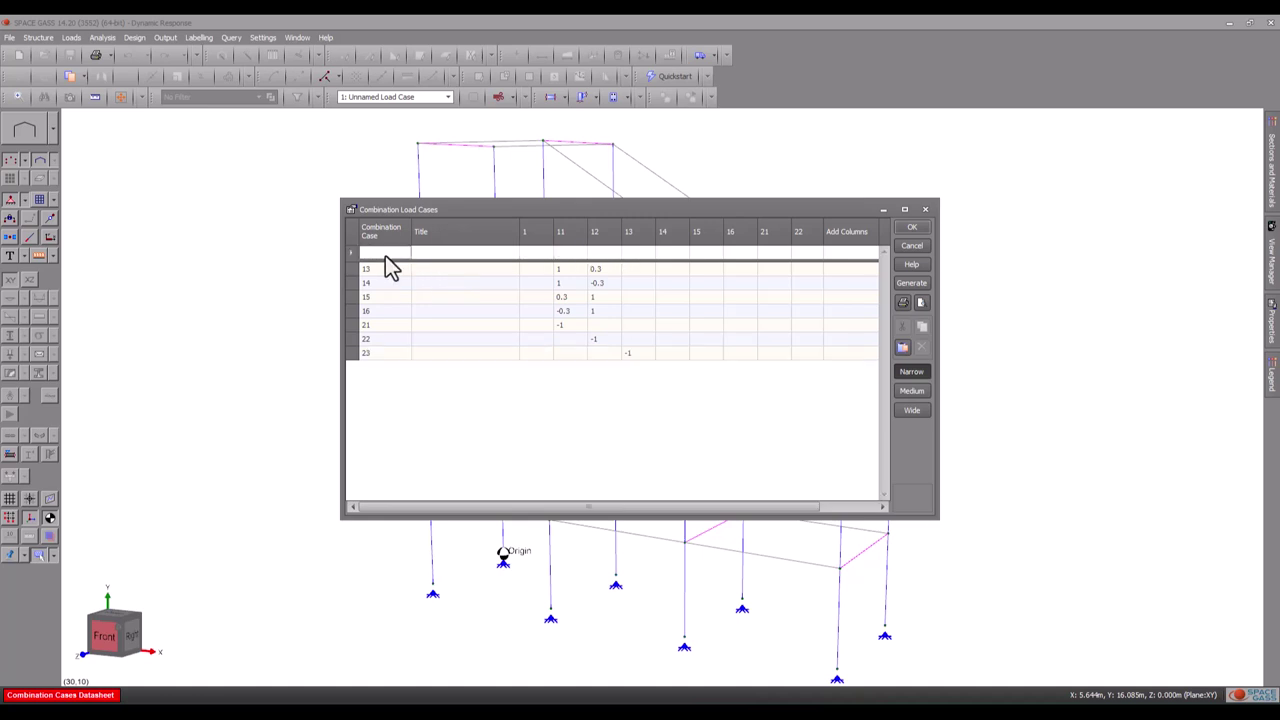
Step: Add cases 24–26 factoring load cases 14–16 by -1, then accept the table
type("24")
key("Tab")
key("Tab")
key("Tab")
key("Tab")
key("Tab")
key("Tab")
type("-1")
key("Return")
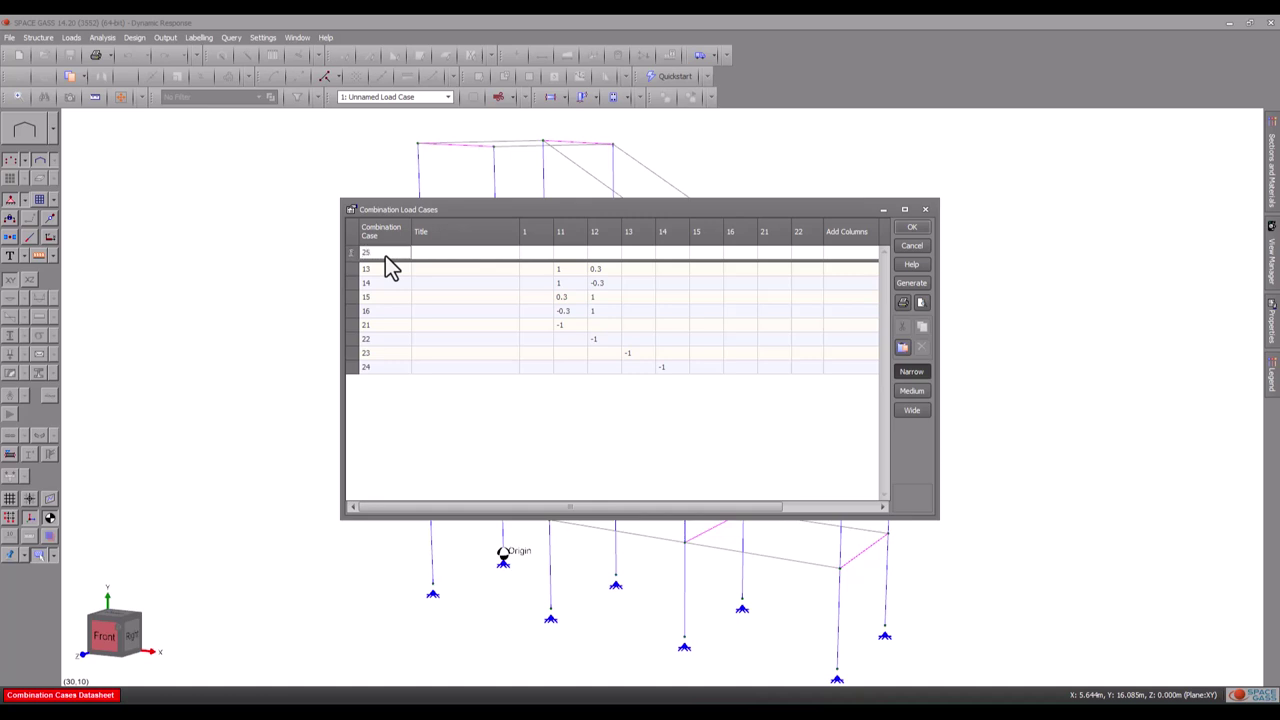
left_click(696, 251)
type("-1")
key("Return")
type("26")
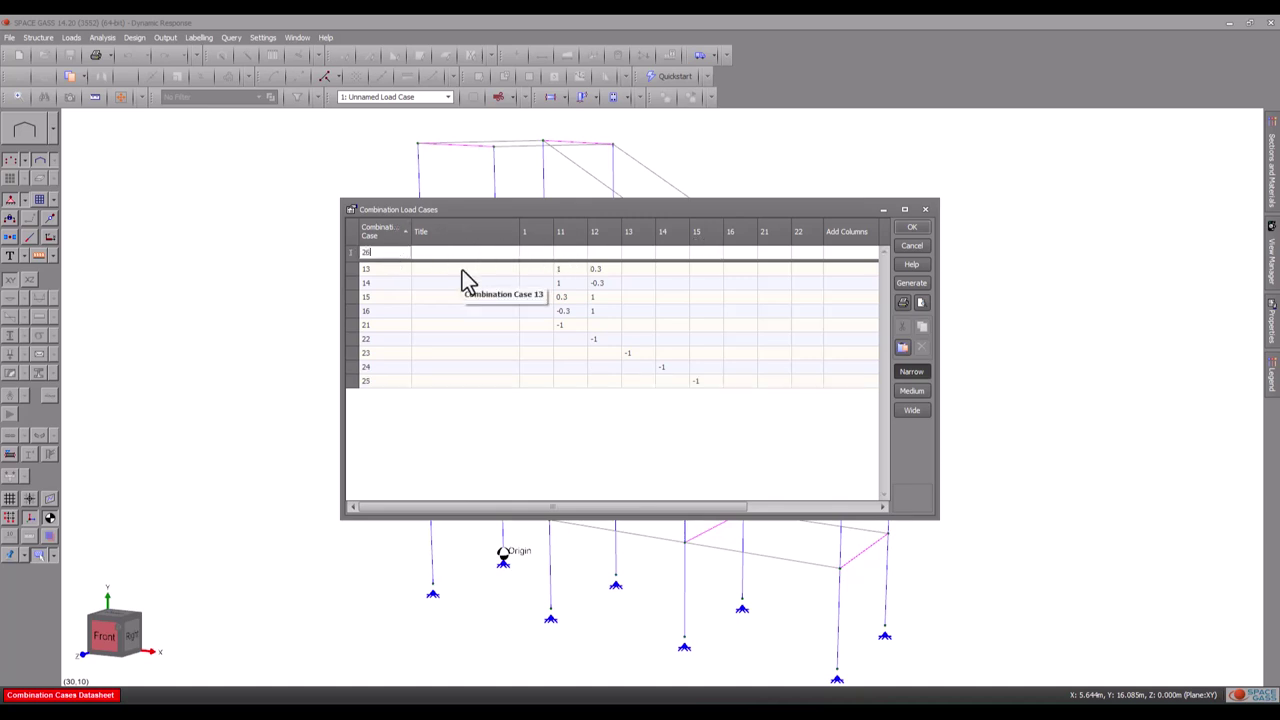
left_click(735, 252)
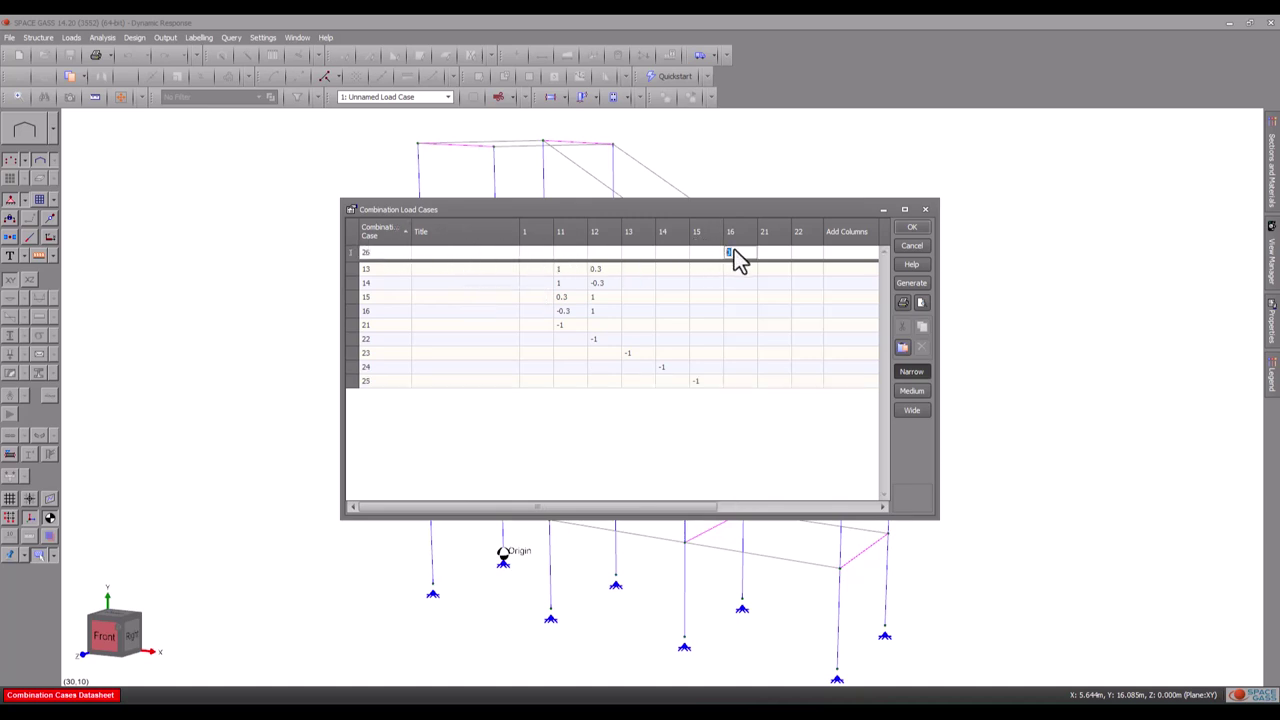
type("-1")
key("Return")
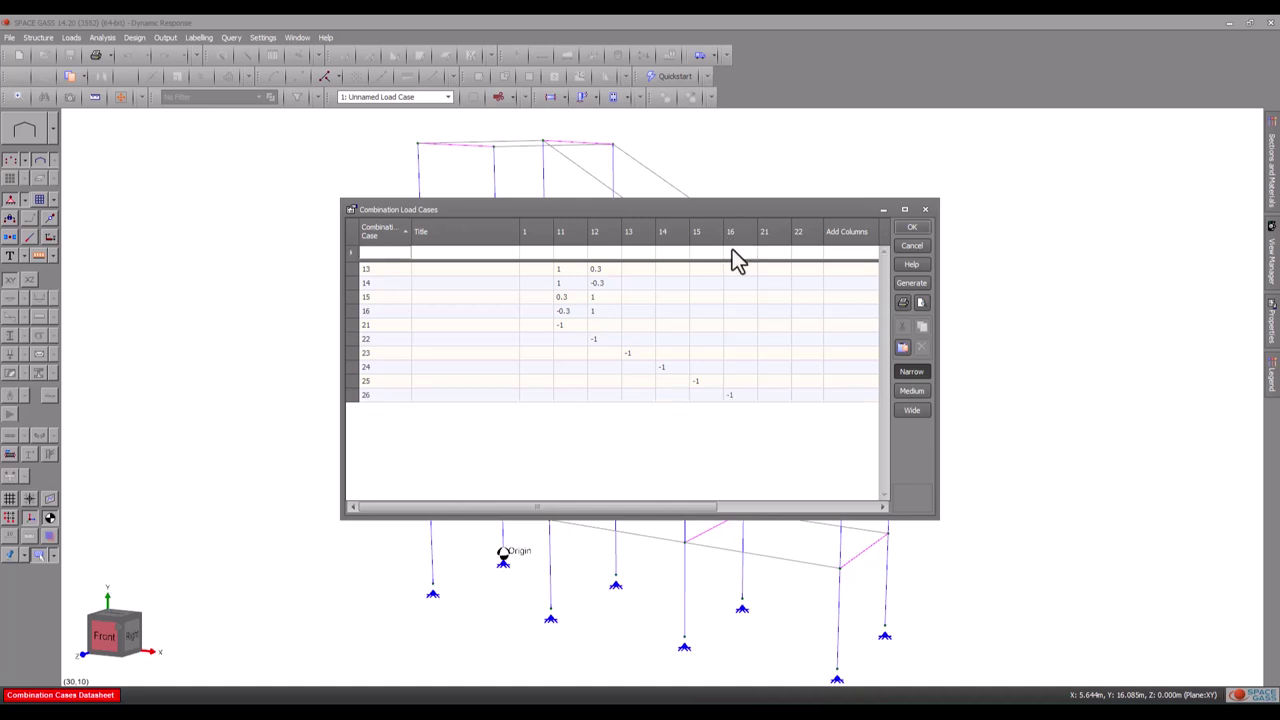
left_click(908, 229)
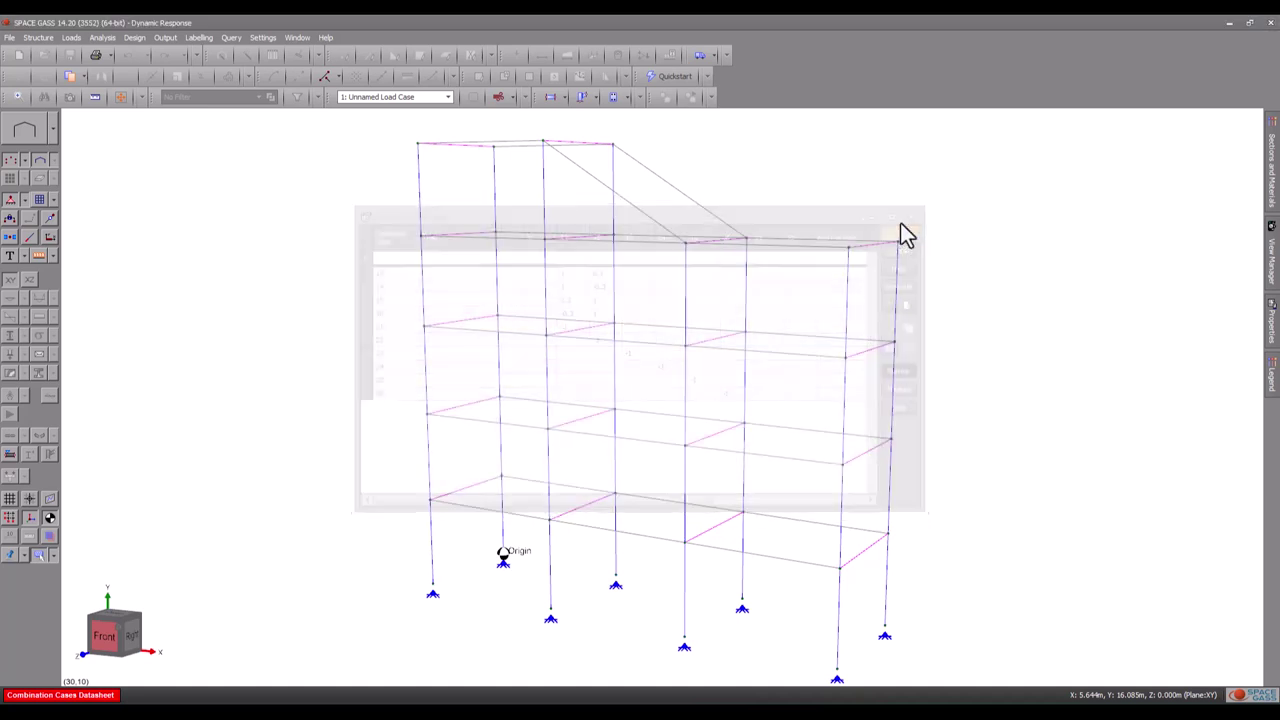
Step: Set up a spectral response analysis to NZS1170.5:2004 with the Christchurch hazard factor
left_click(102, 37)
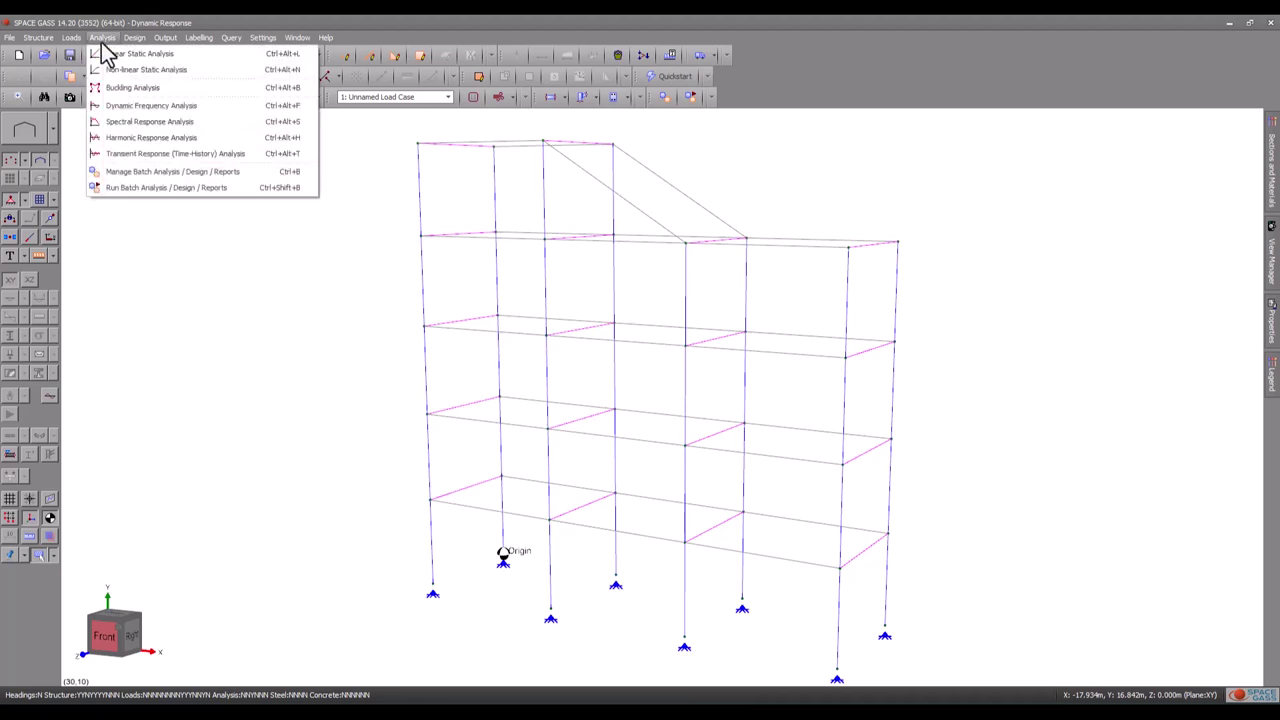
left_click(113, 124)
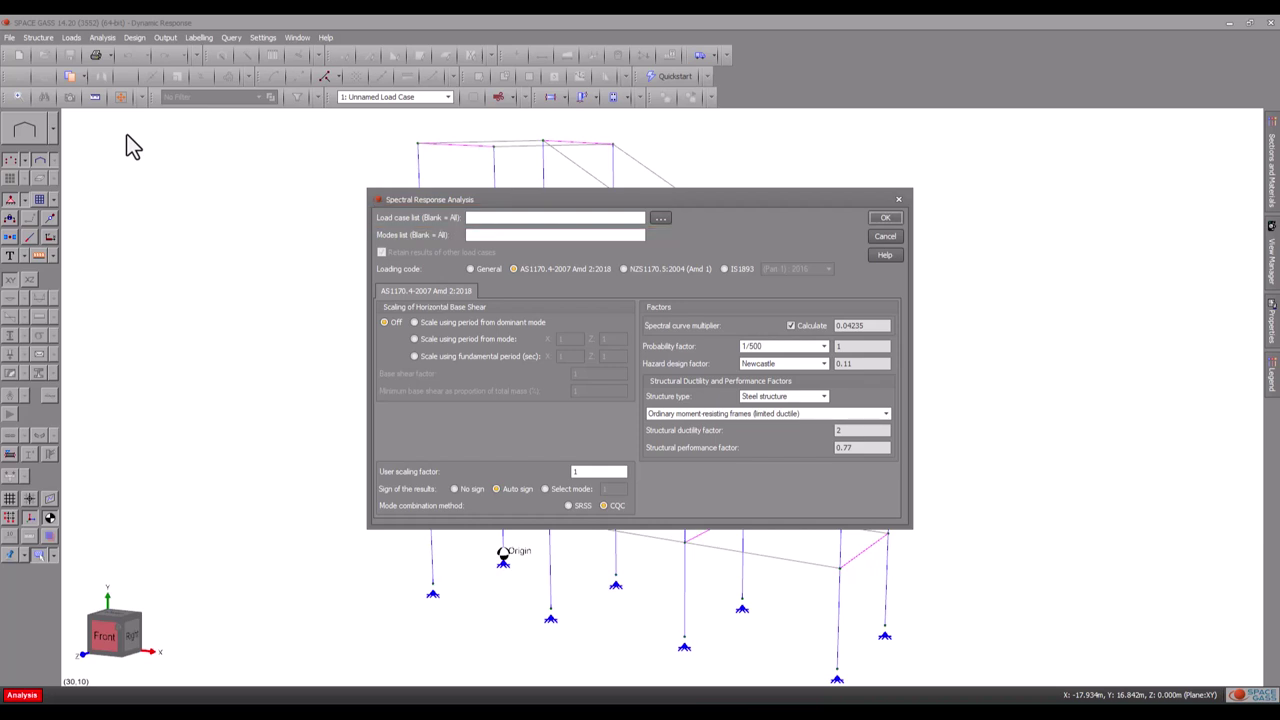
left_click(624, 268)
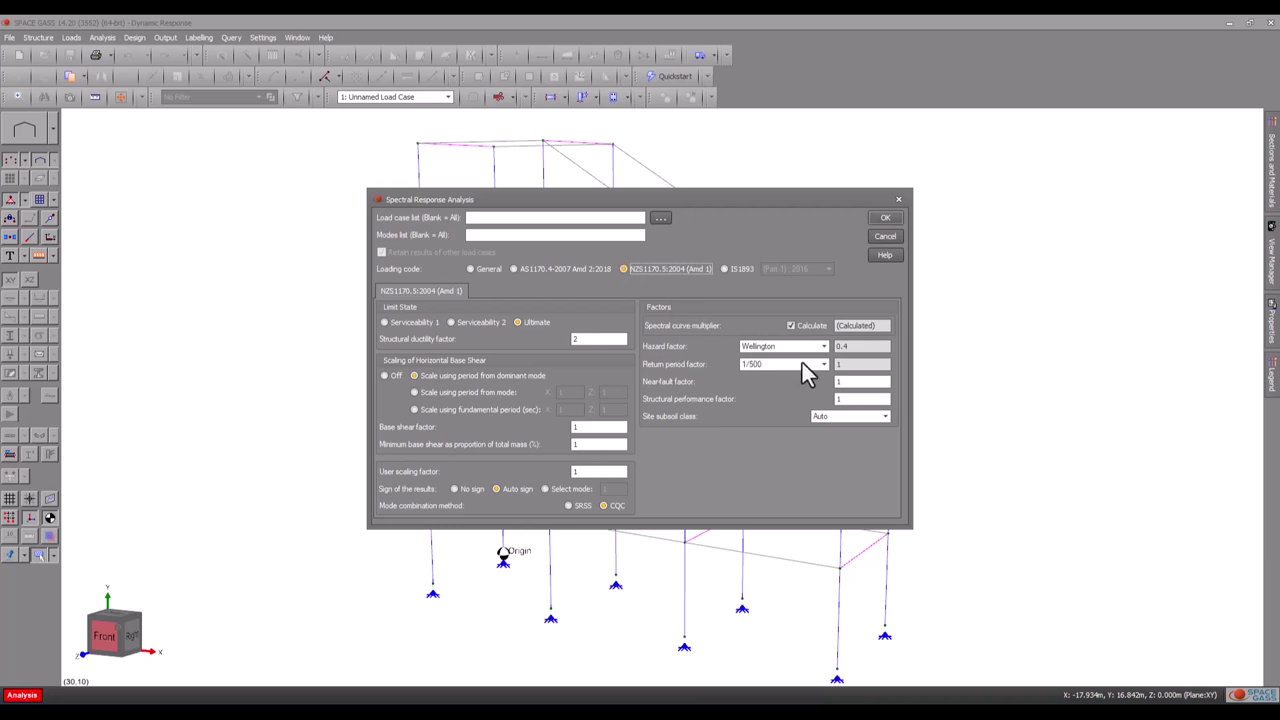
left_click(824, 347)
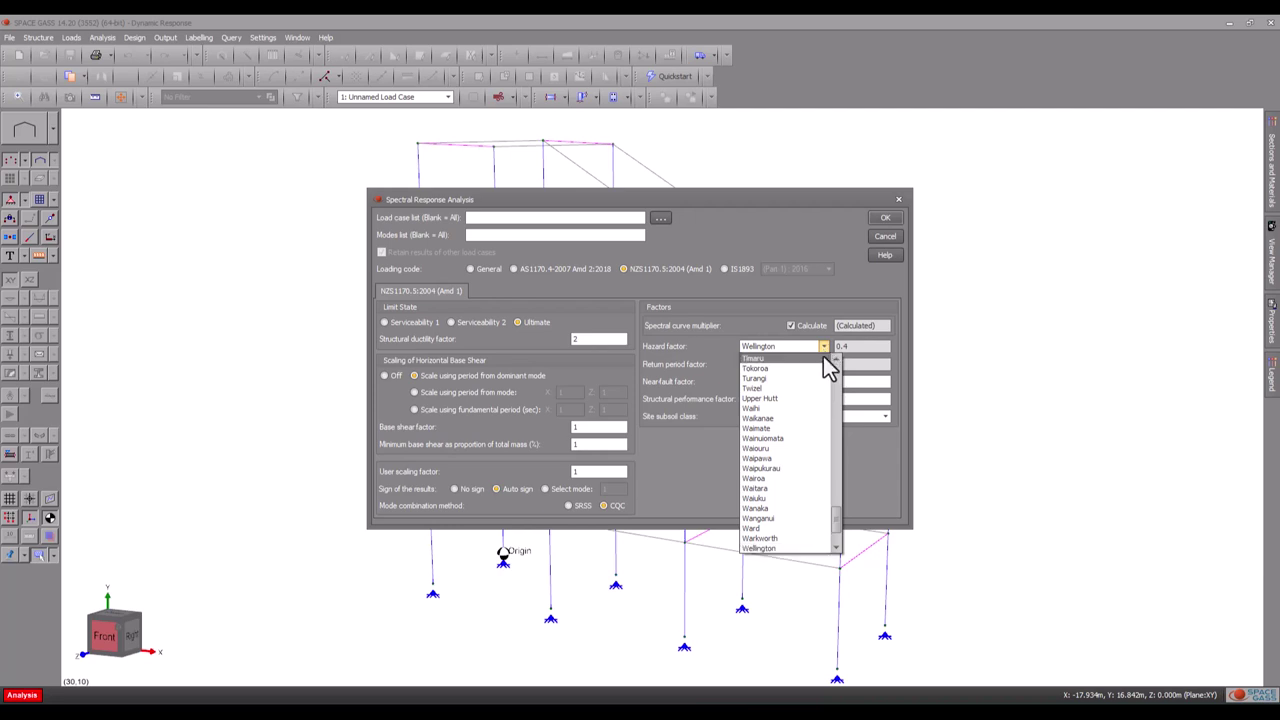
left_click_drag(832, 530, 819, 356)
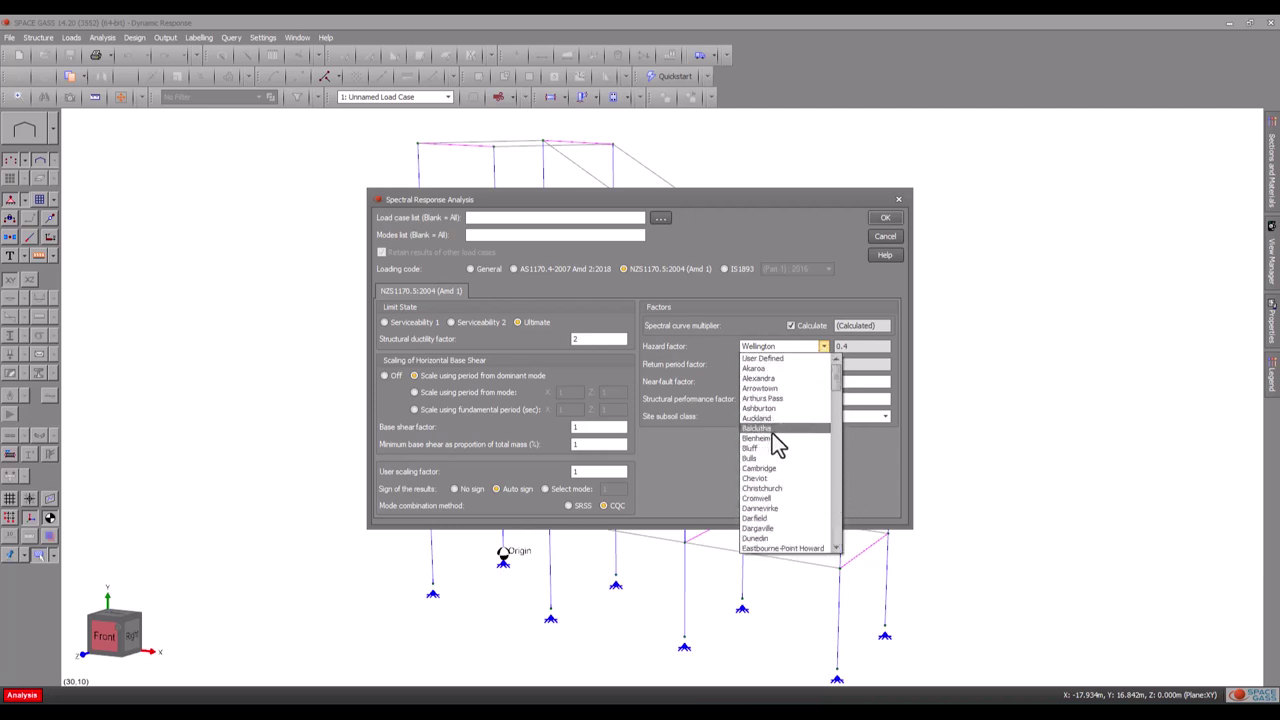
left_click(769, 488)
Step: Set the return period factor to 1/250 and run, accepting the 0.7 performance factor
left_click(825, 365)
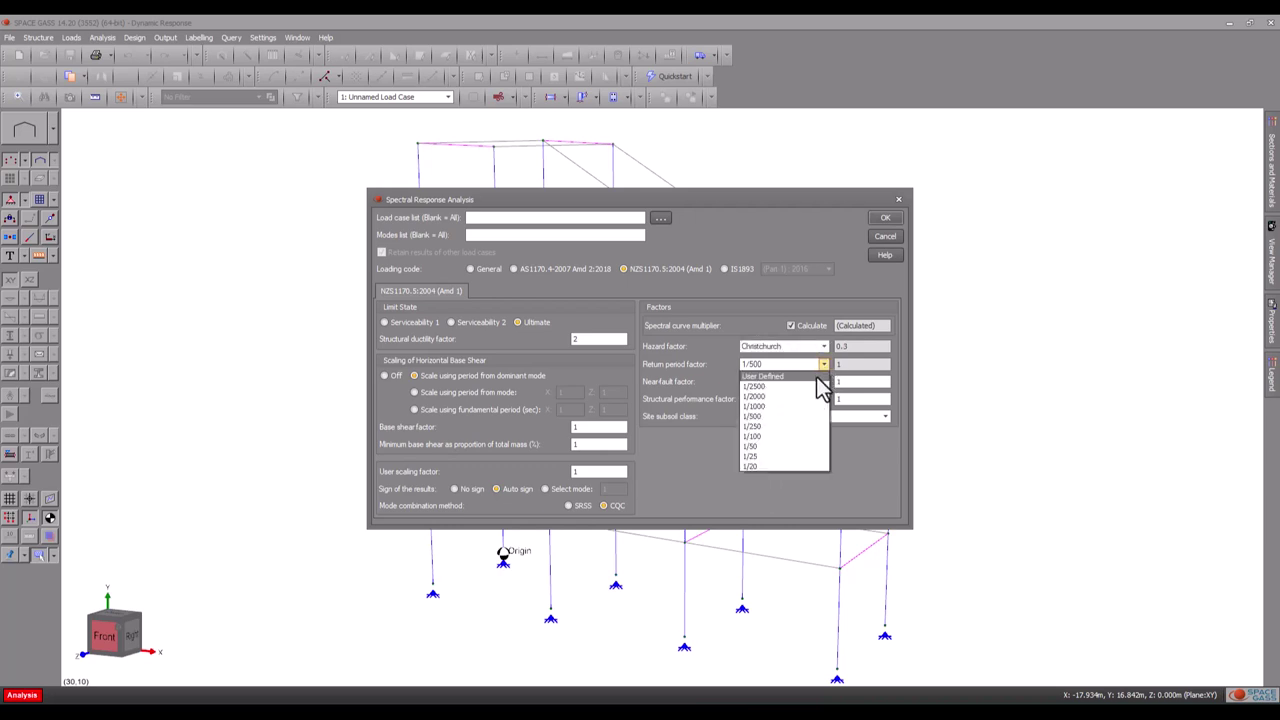
left_click(800, 426)
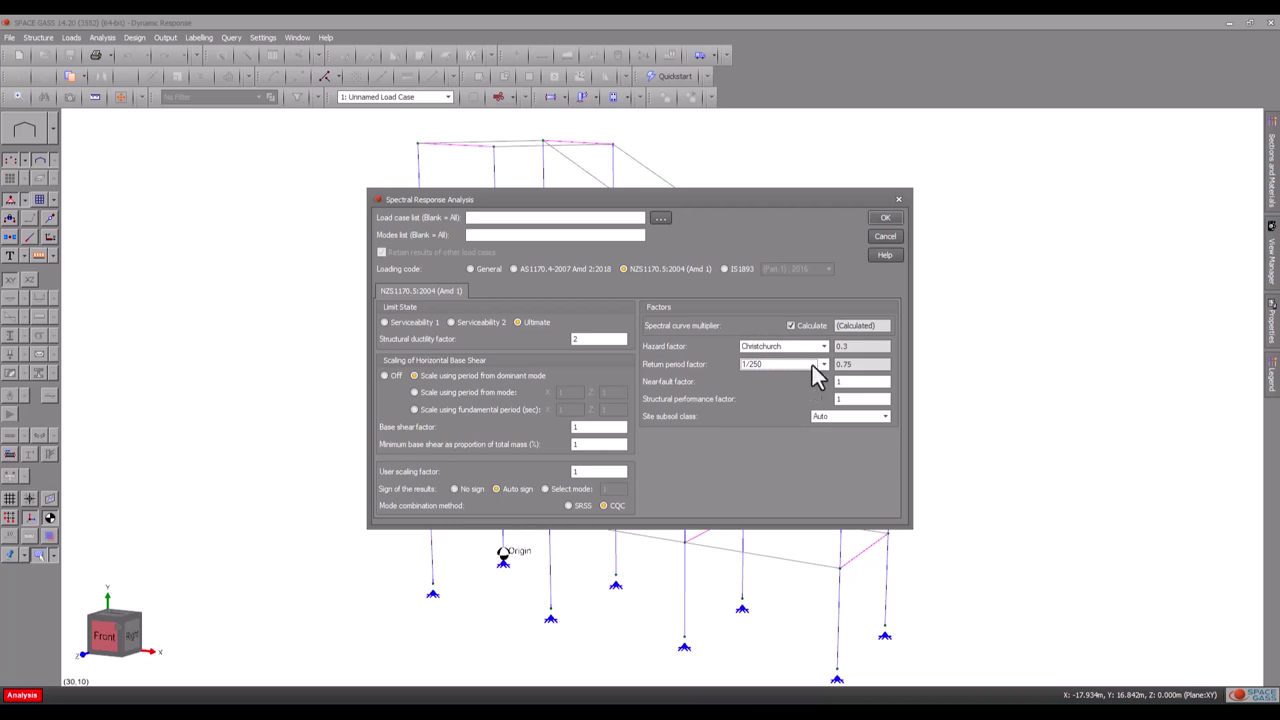
left_click(870, 217)
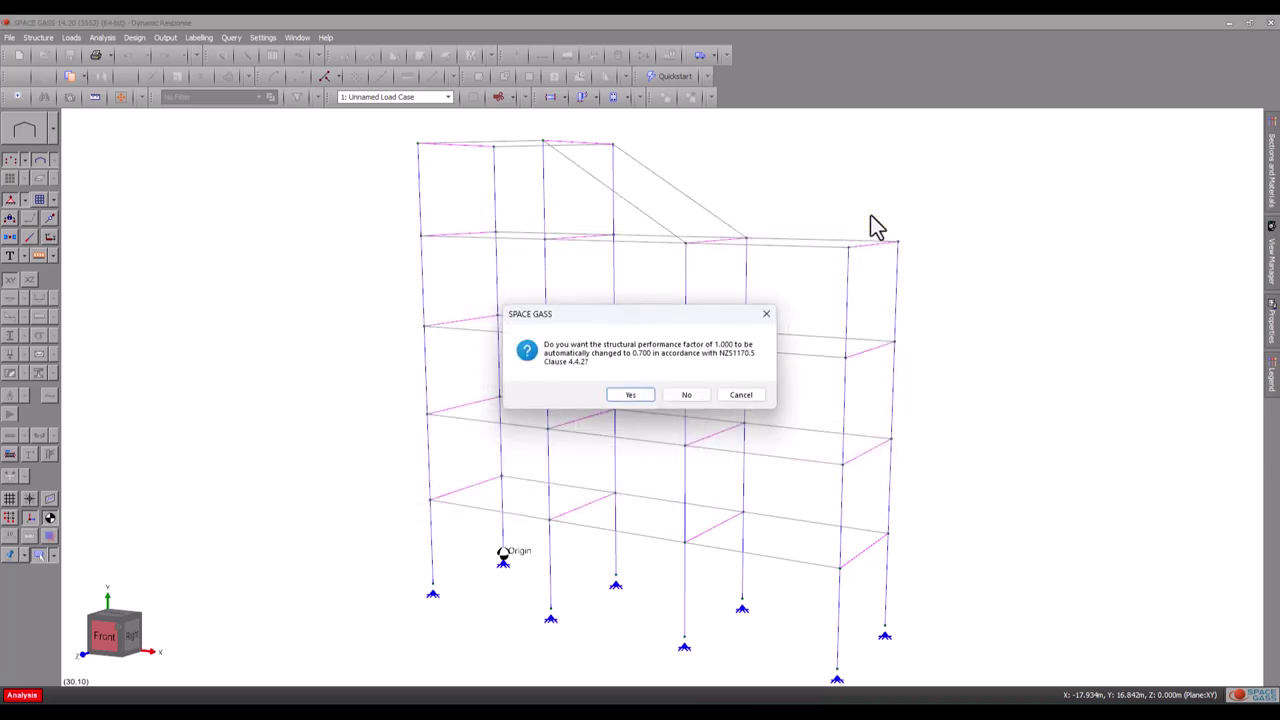
left_click(630, 397)
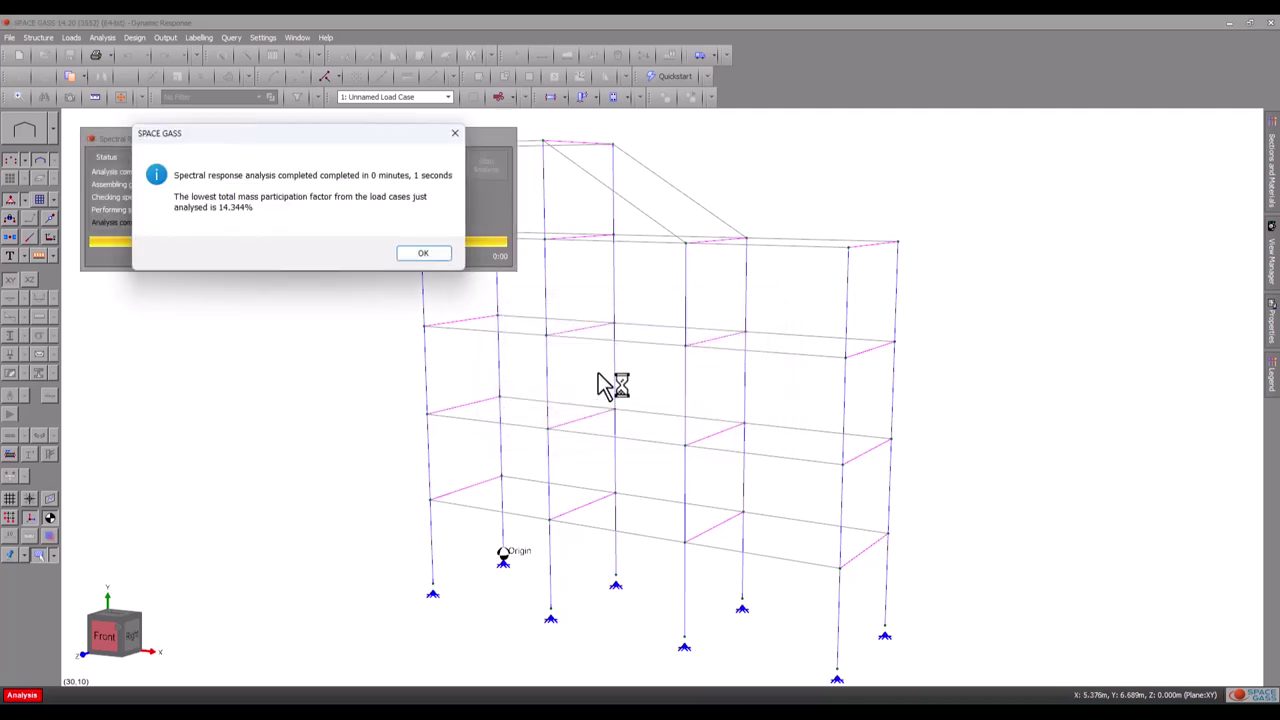
left_click_drag(372, 135, 677, 290)
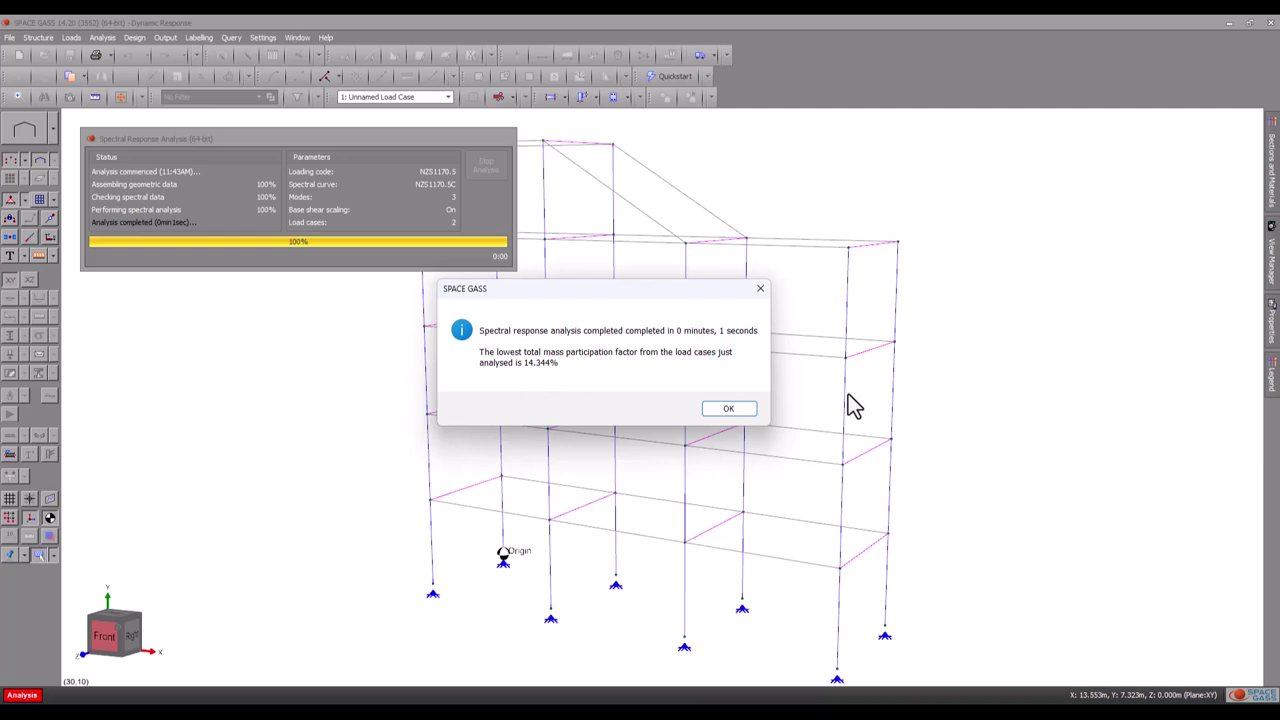
Step: Dismiss the spectral message and re-run the dynamic frequency analysis, closing its result
left_click(748, 408)
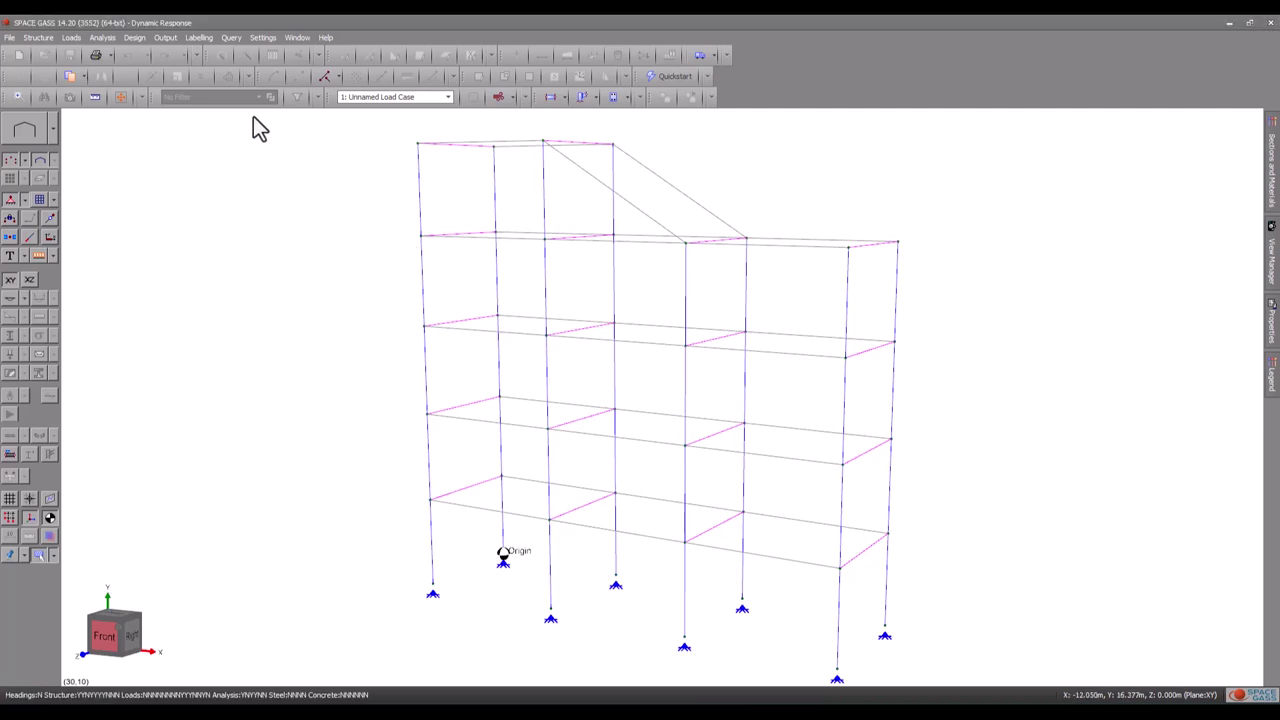
left_click(113, 39)
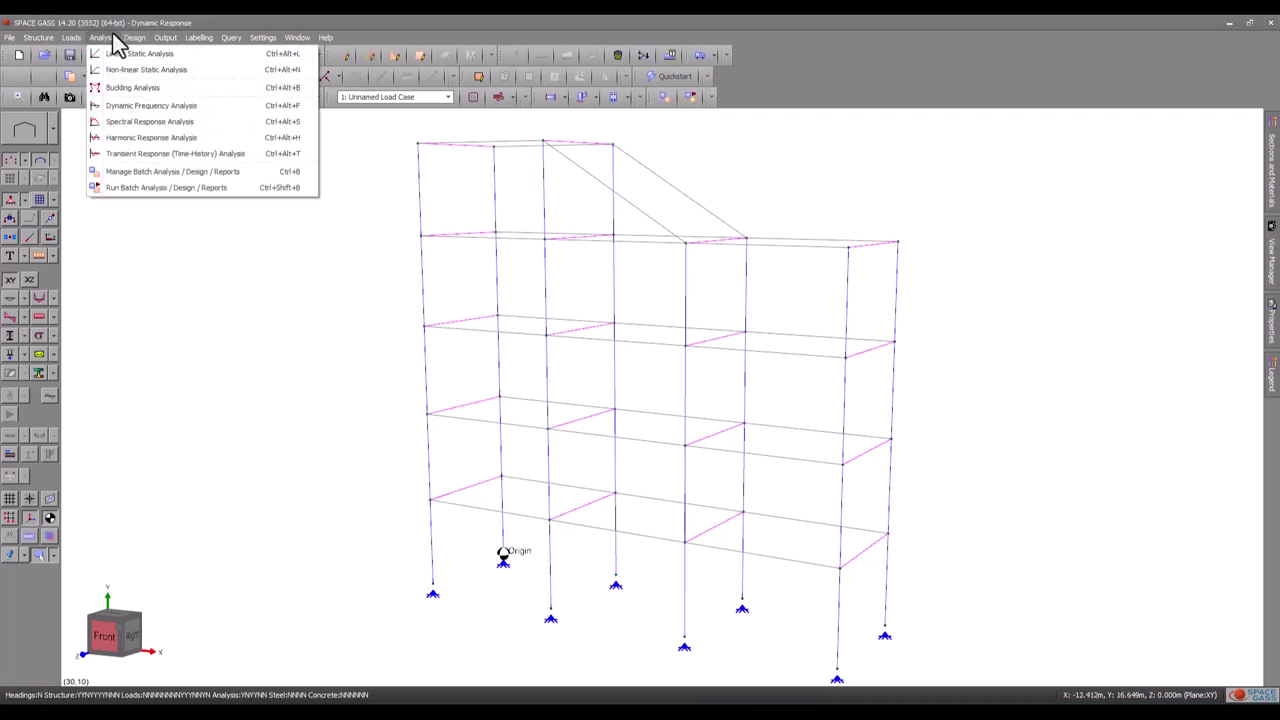
left_click(132, 119)
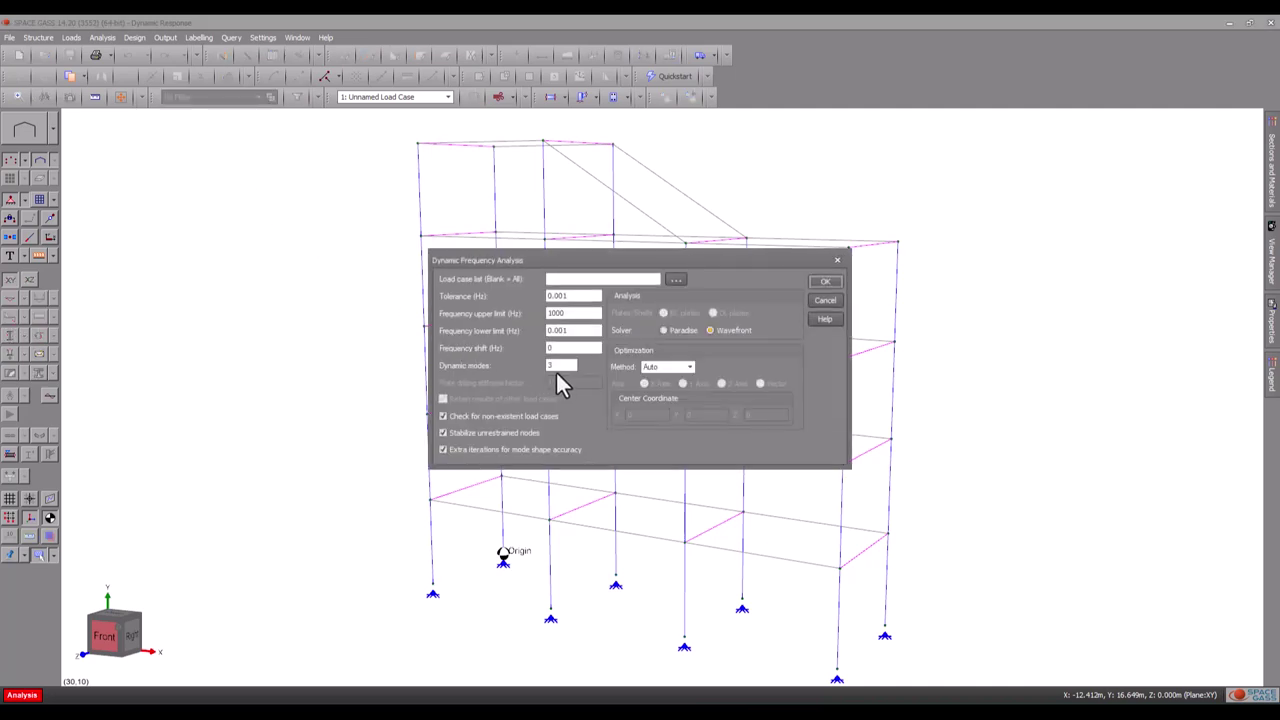
double_click(541, 368)
left_click(822, 283)
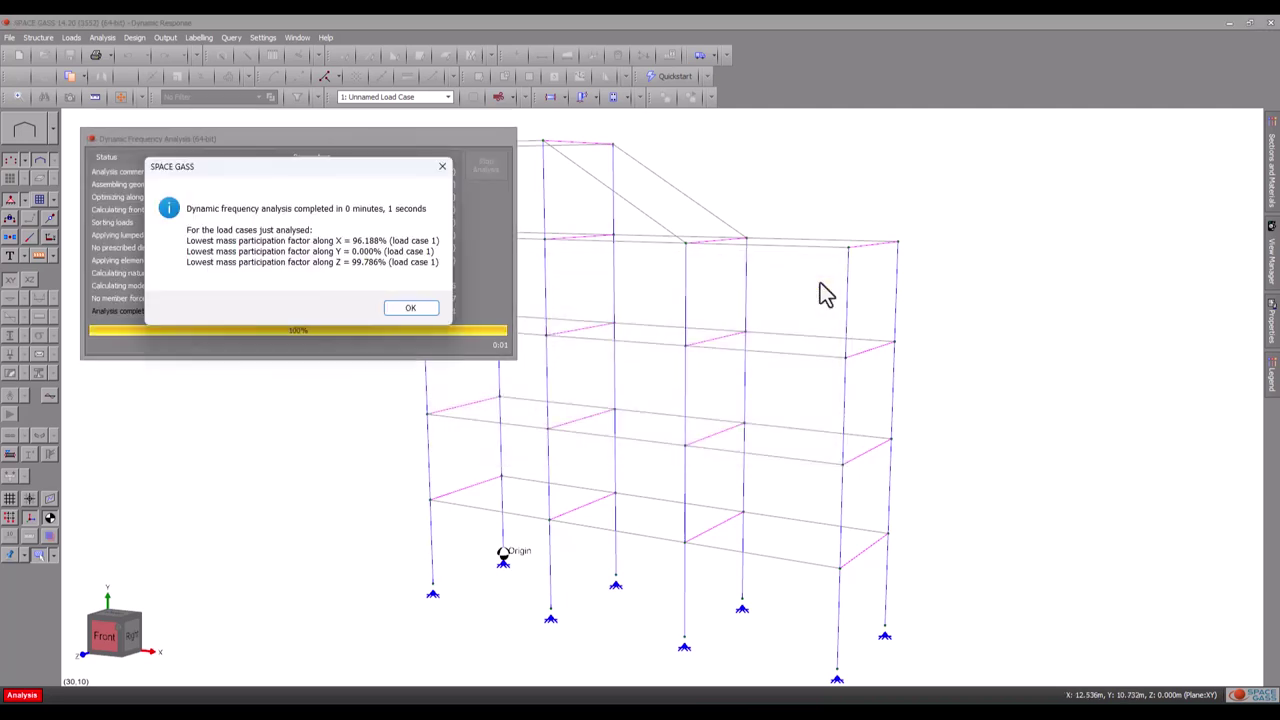
left_click(435, 311)
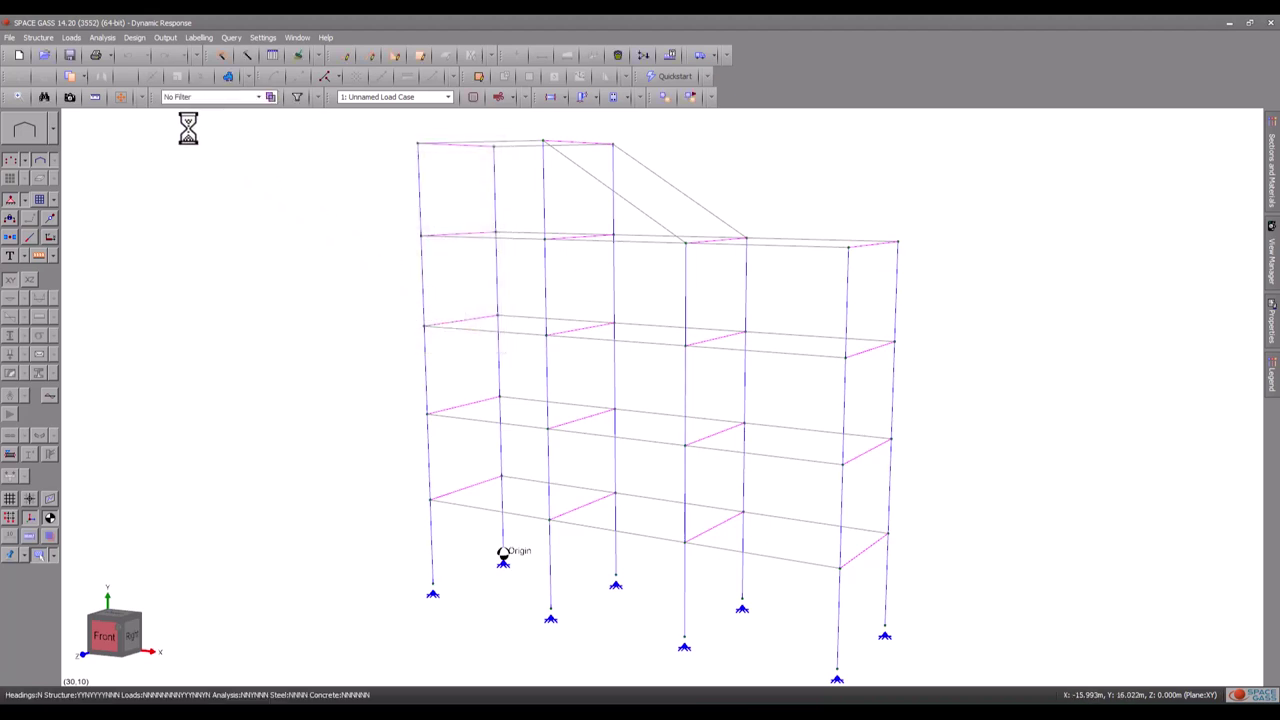
Step: Re-run the spectral response analysis and dismiss its 96.188% mass participation message
left_click(102, 38)
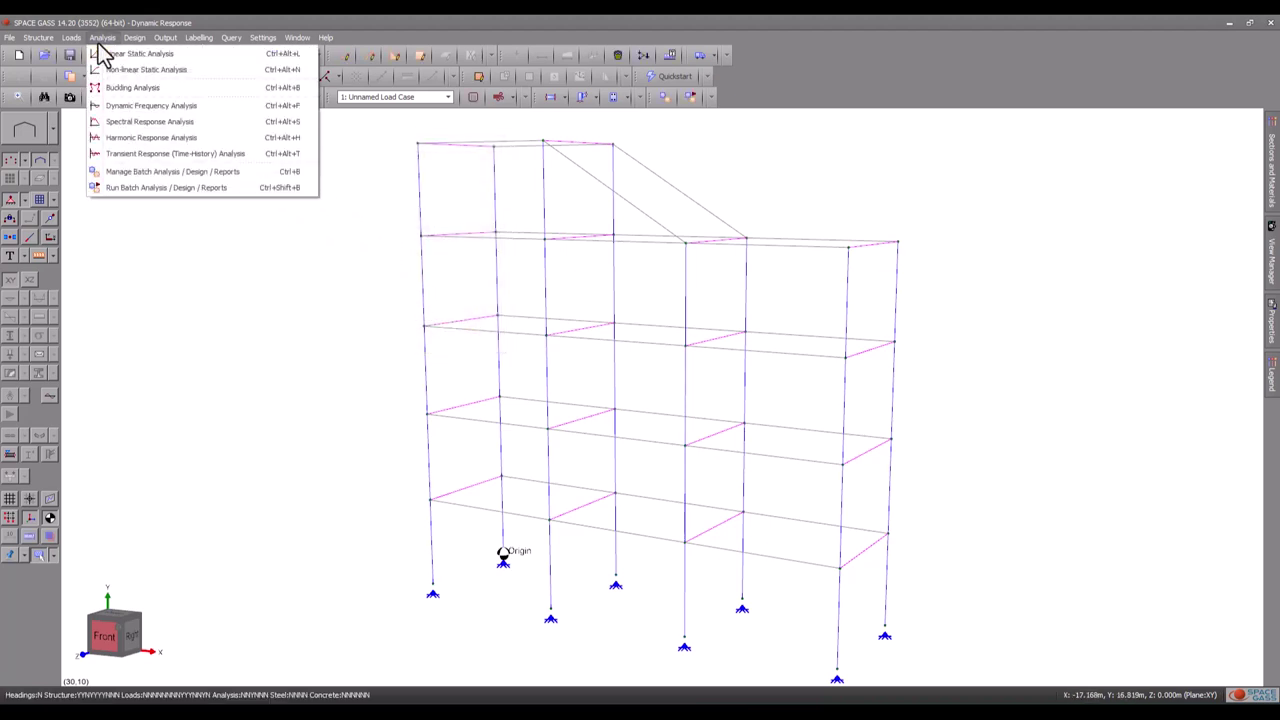
left_click(110, 120)
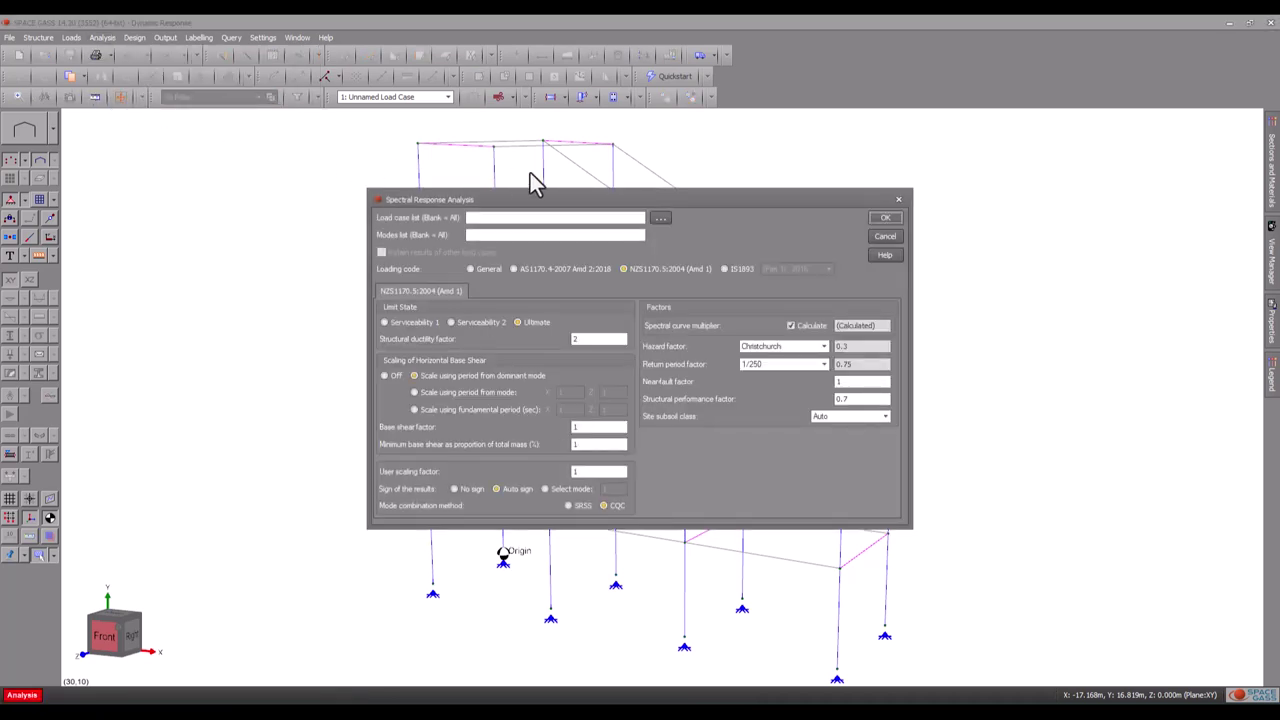
left_click(880, 218)
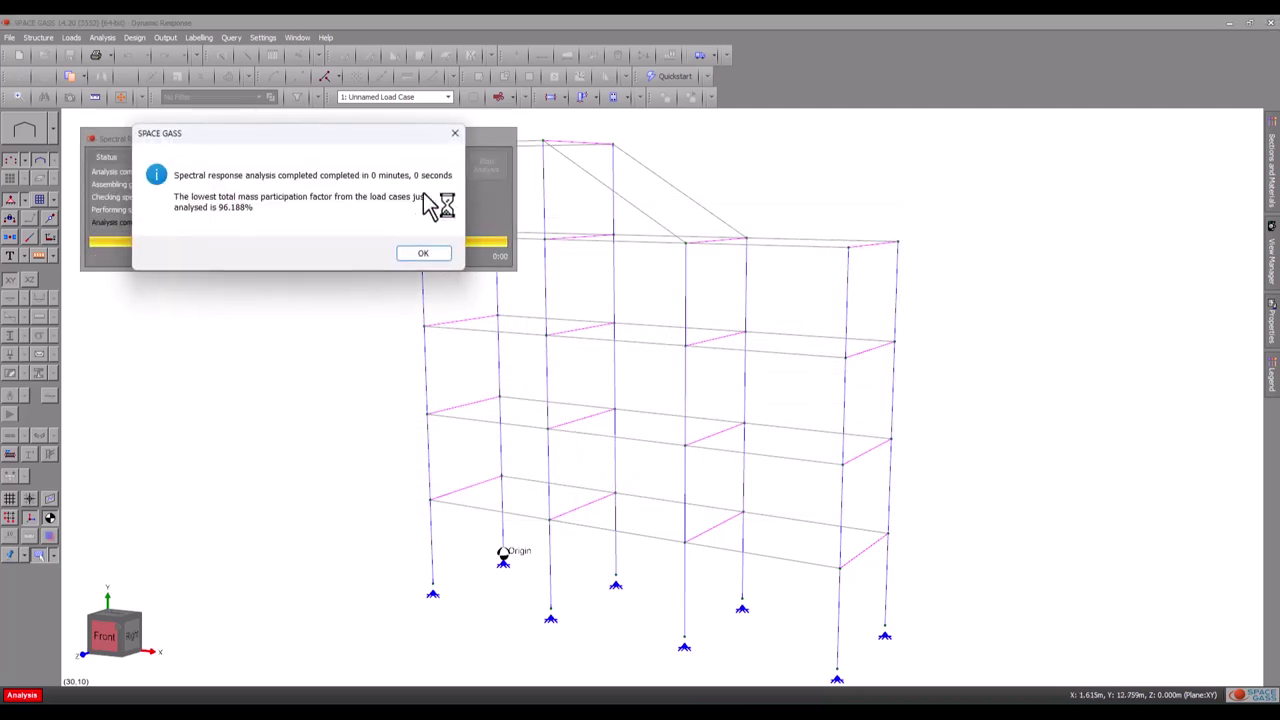
left_click_drag(400, 168, 712, 294)
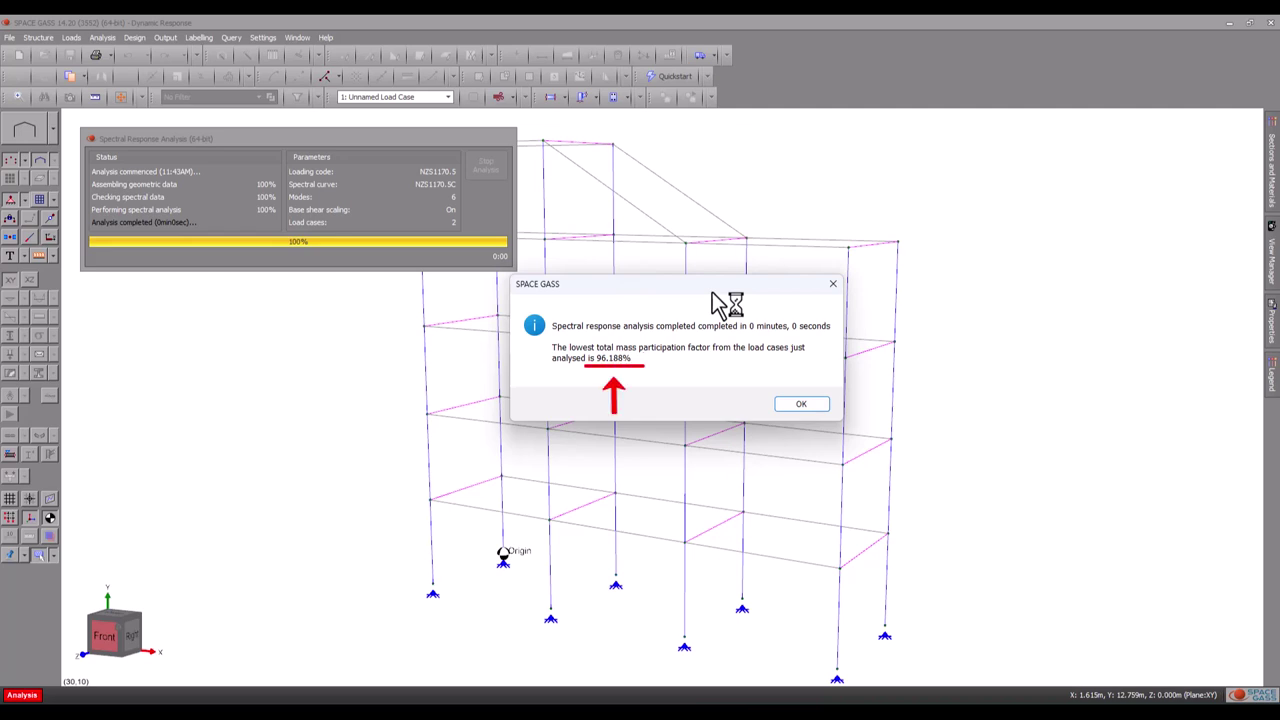
left_click(801, 405)
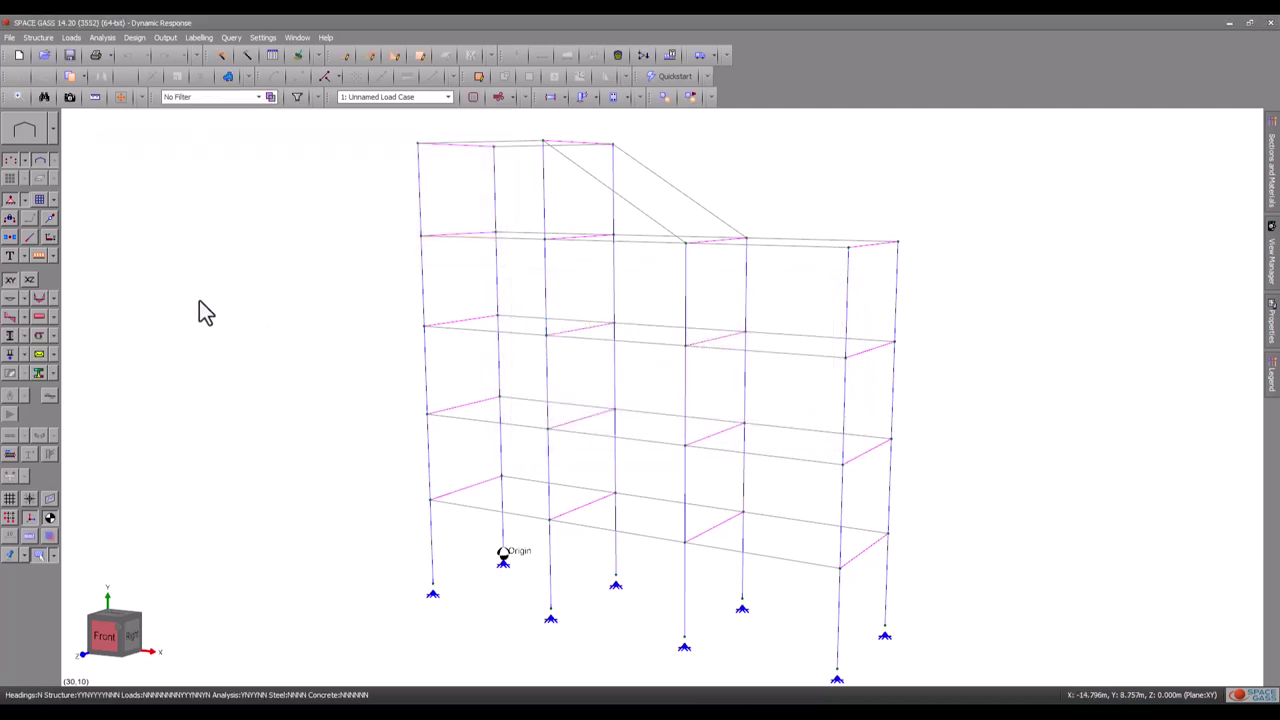
left_click(10, 299)
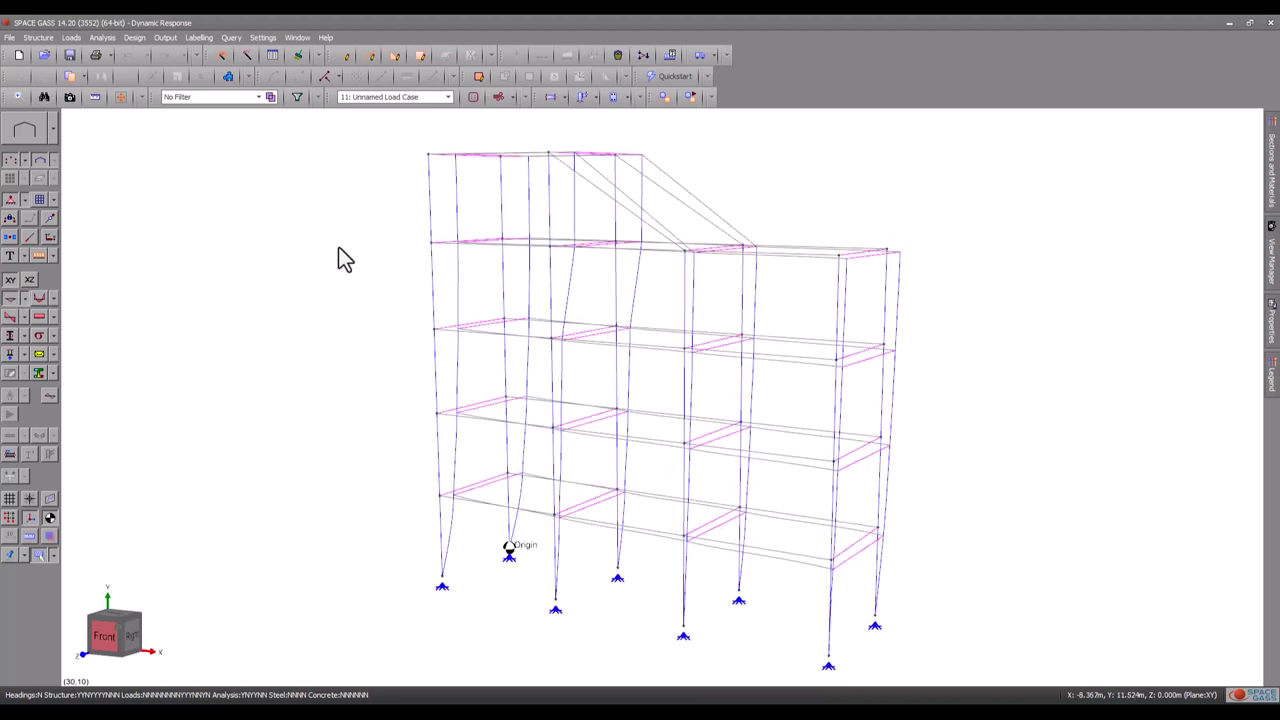
key("Page_Down")
key("Page_Down")
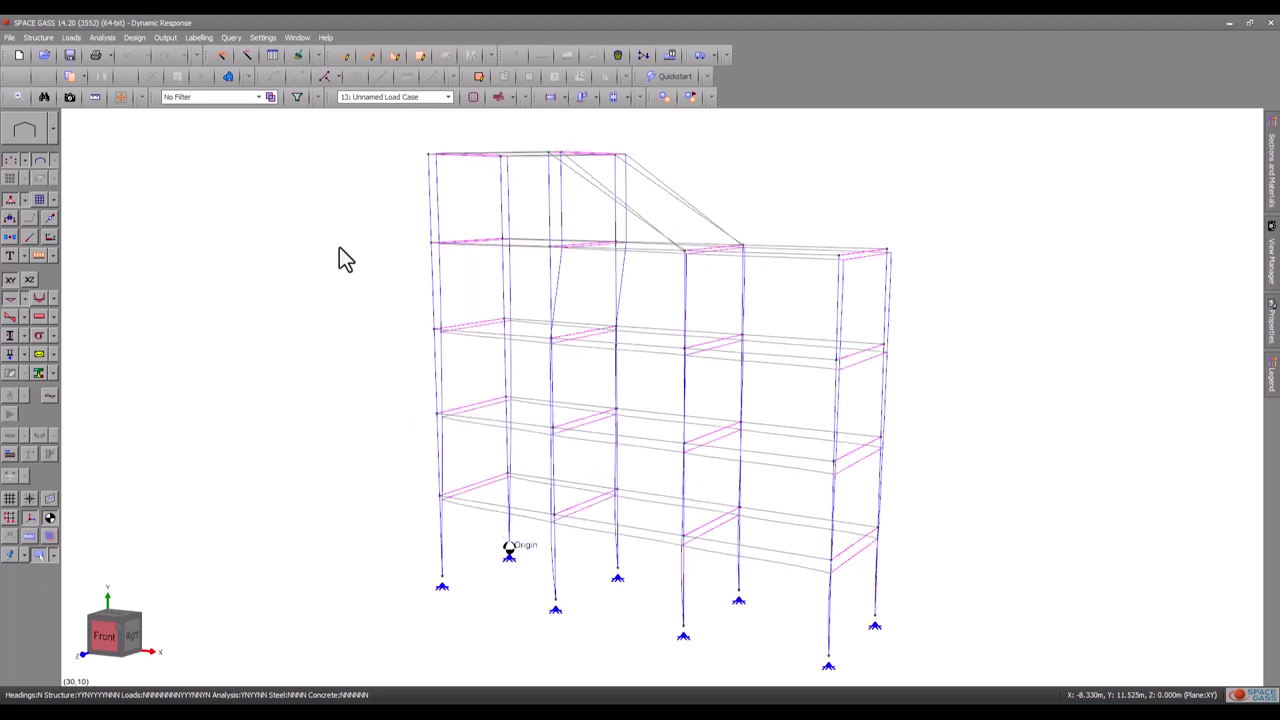
left_click(10, 298)
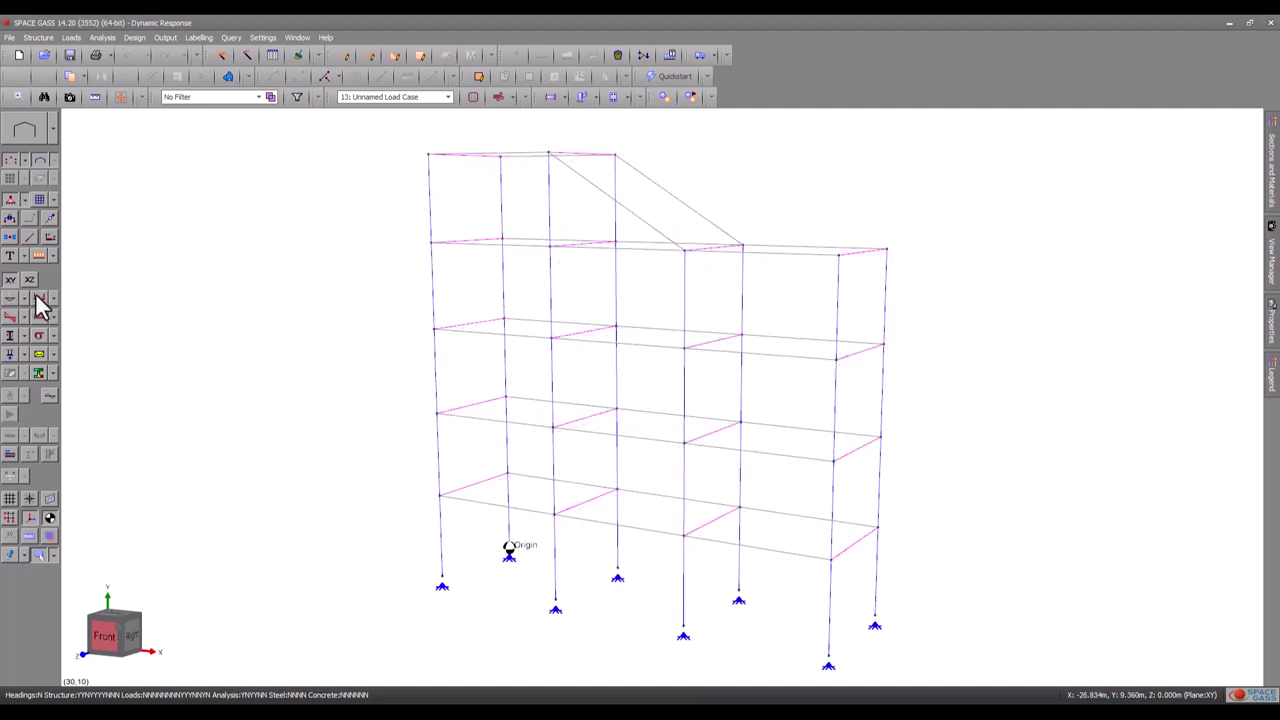
left_click(39, 298)
key("Page_Down")
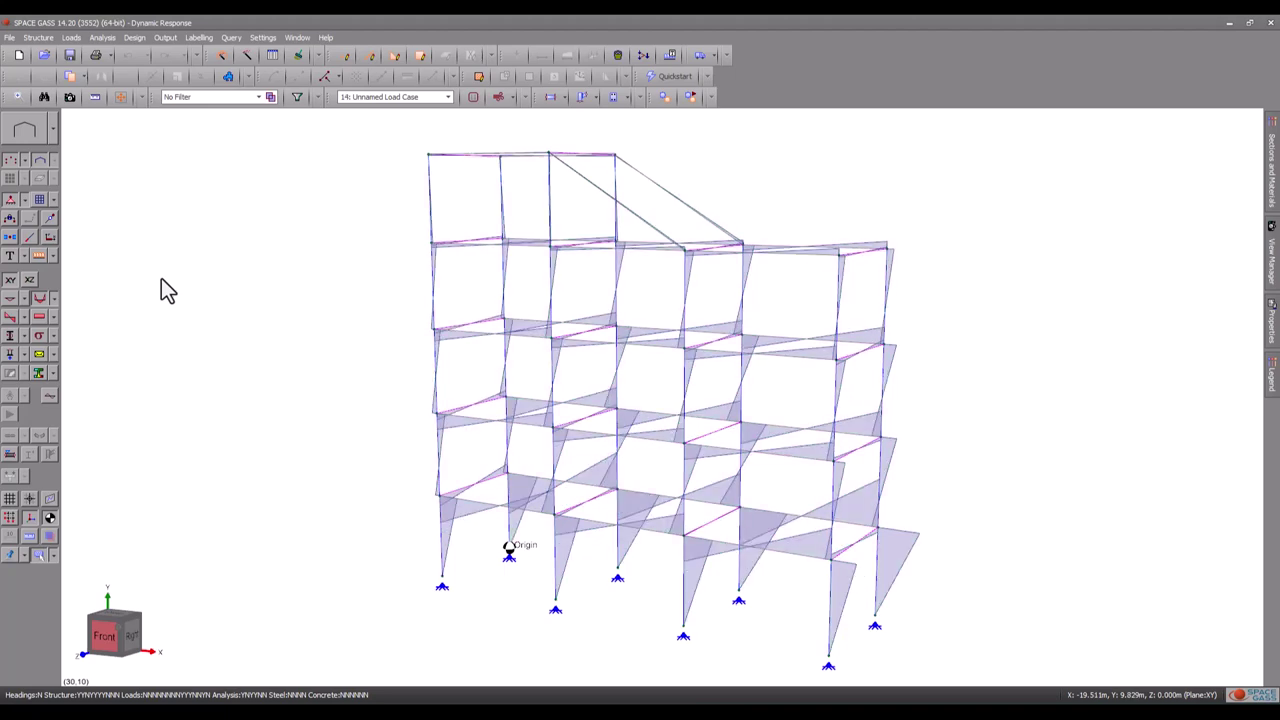
key("Page_Down")
key("Page_Down")
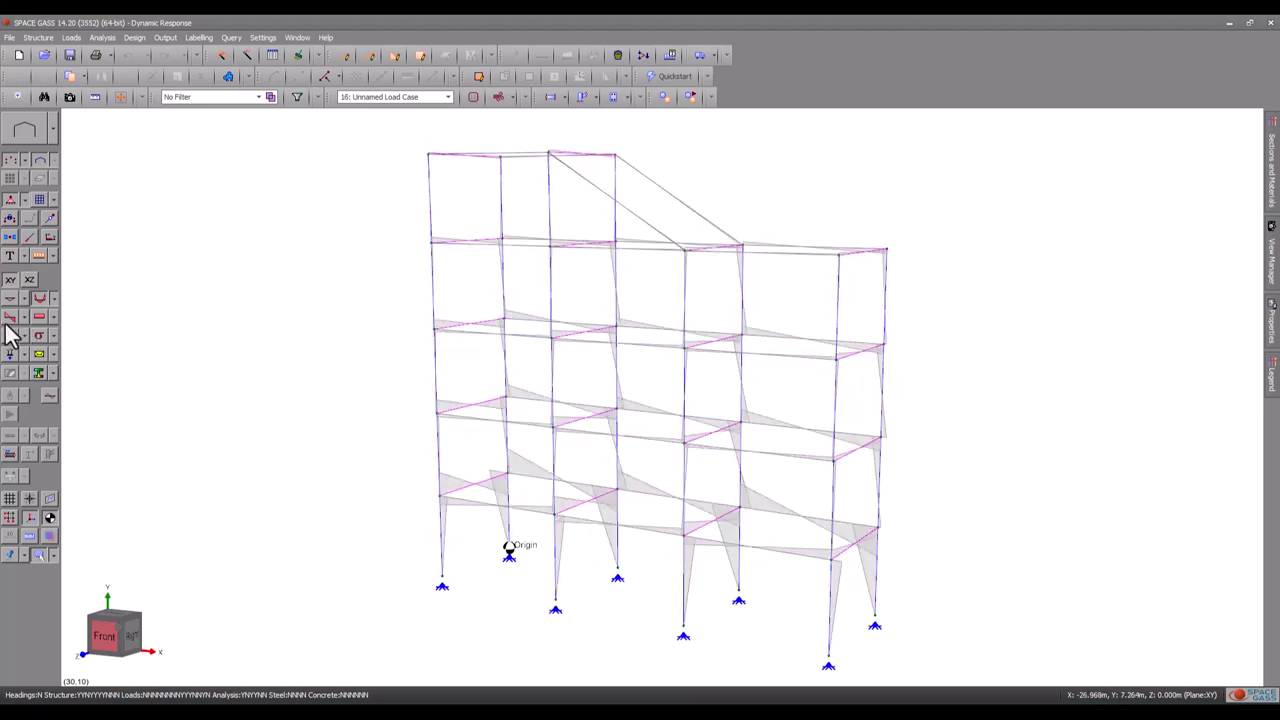
left_click(10, 335)
key("Page_Down")
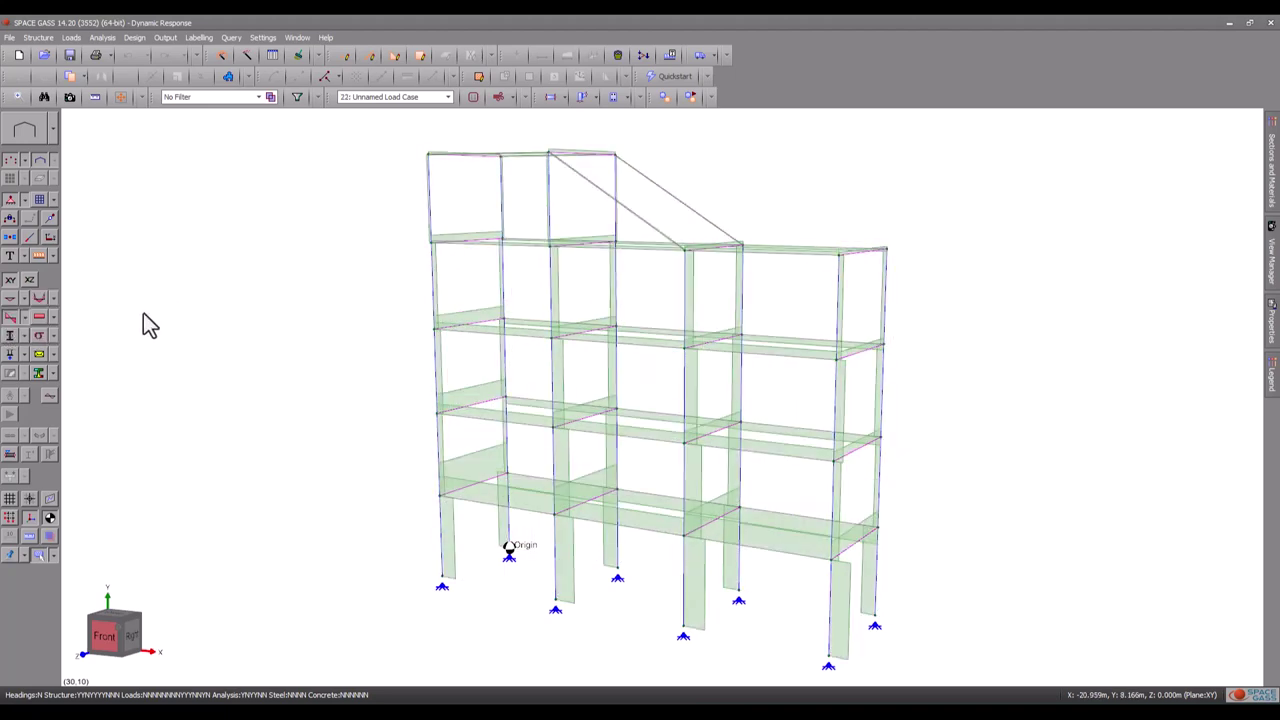
key("Page_Down")
key("Page_Down")
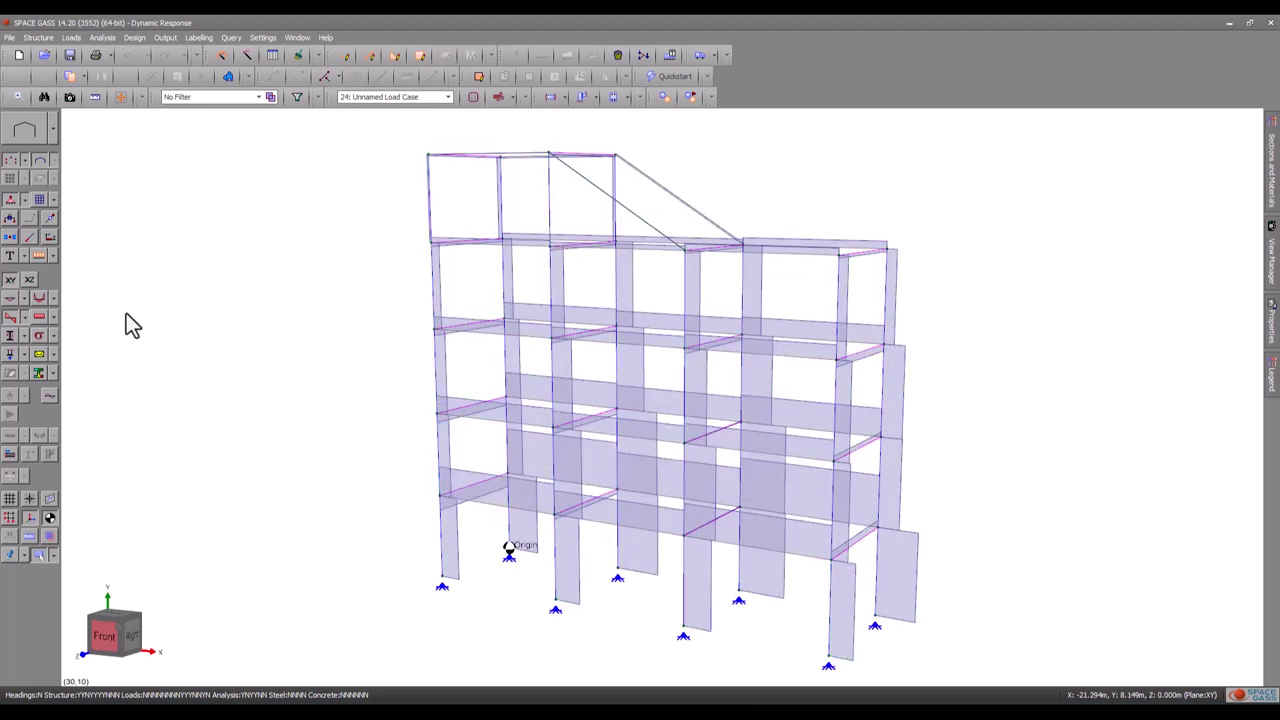
left_click(10, 335)
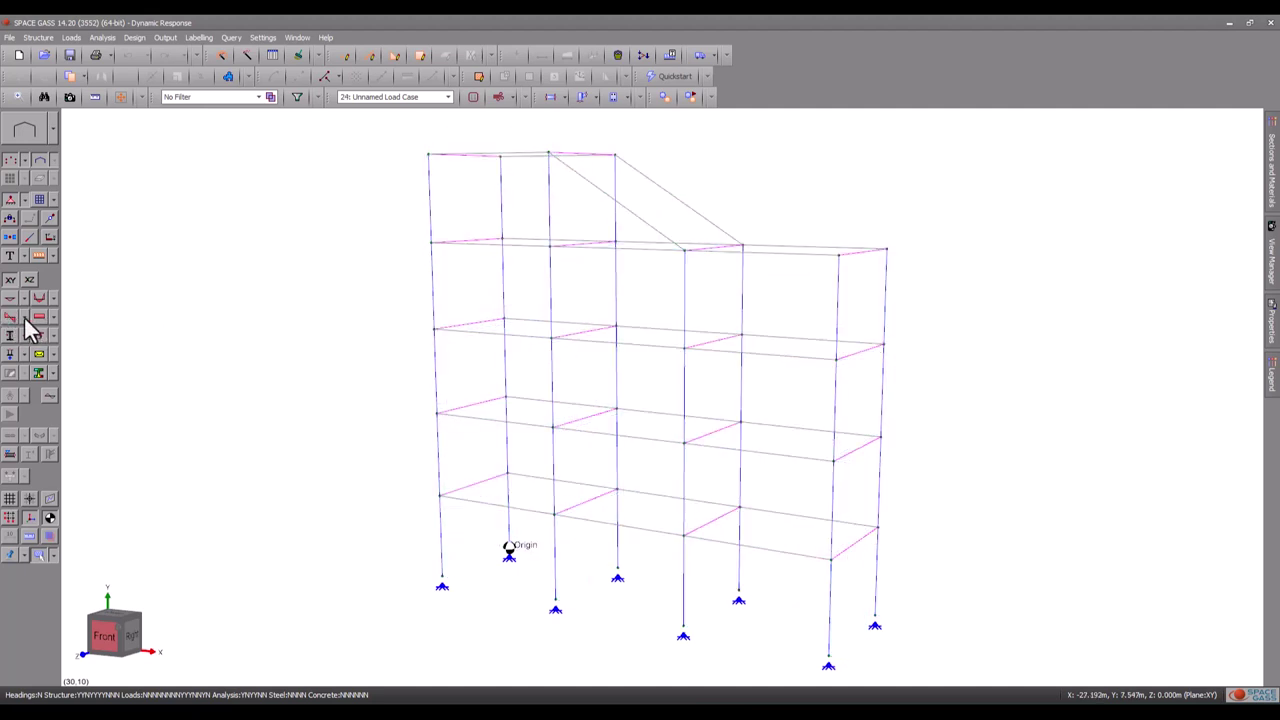
key("Page_Down")
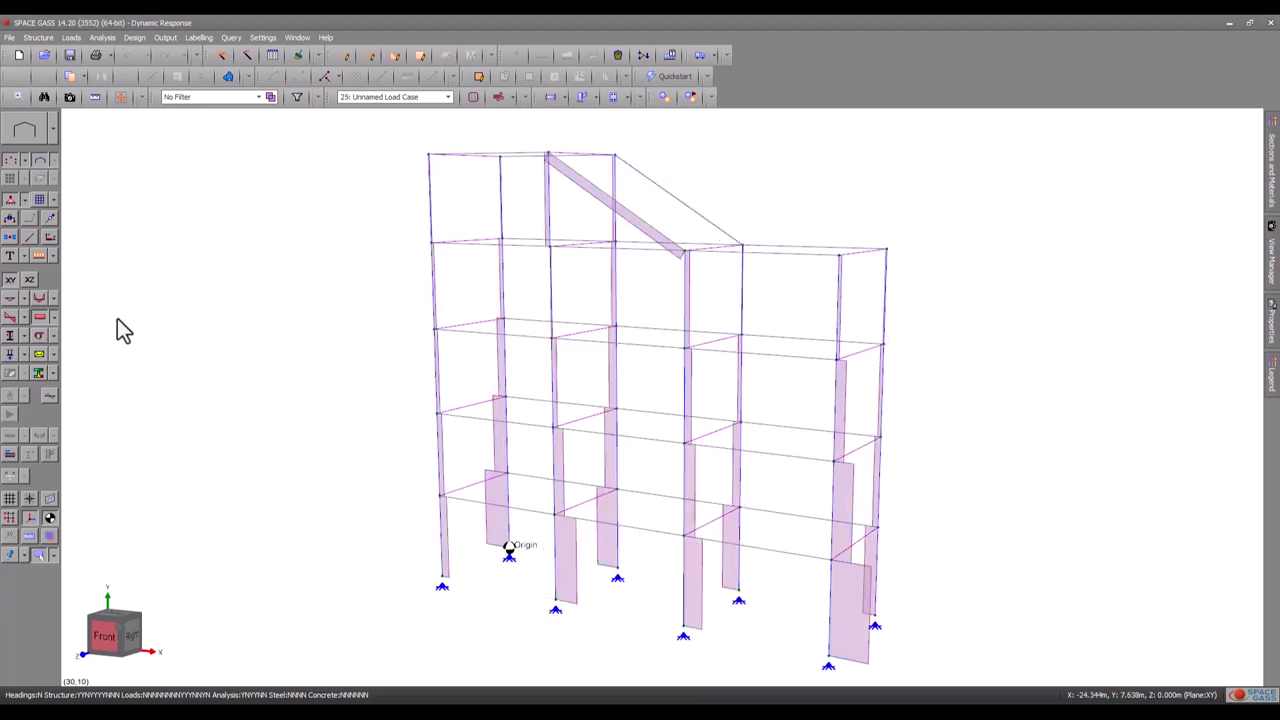
key("Page_Down")
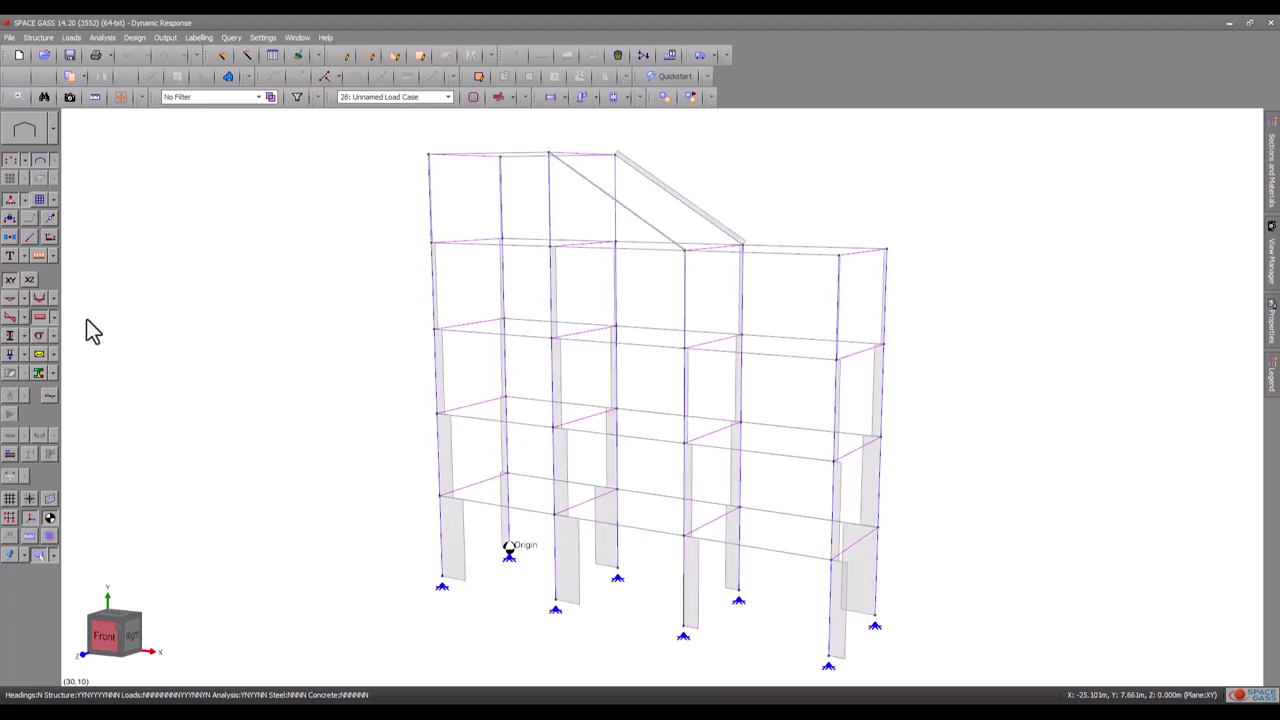
left_click(40, 320)
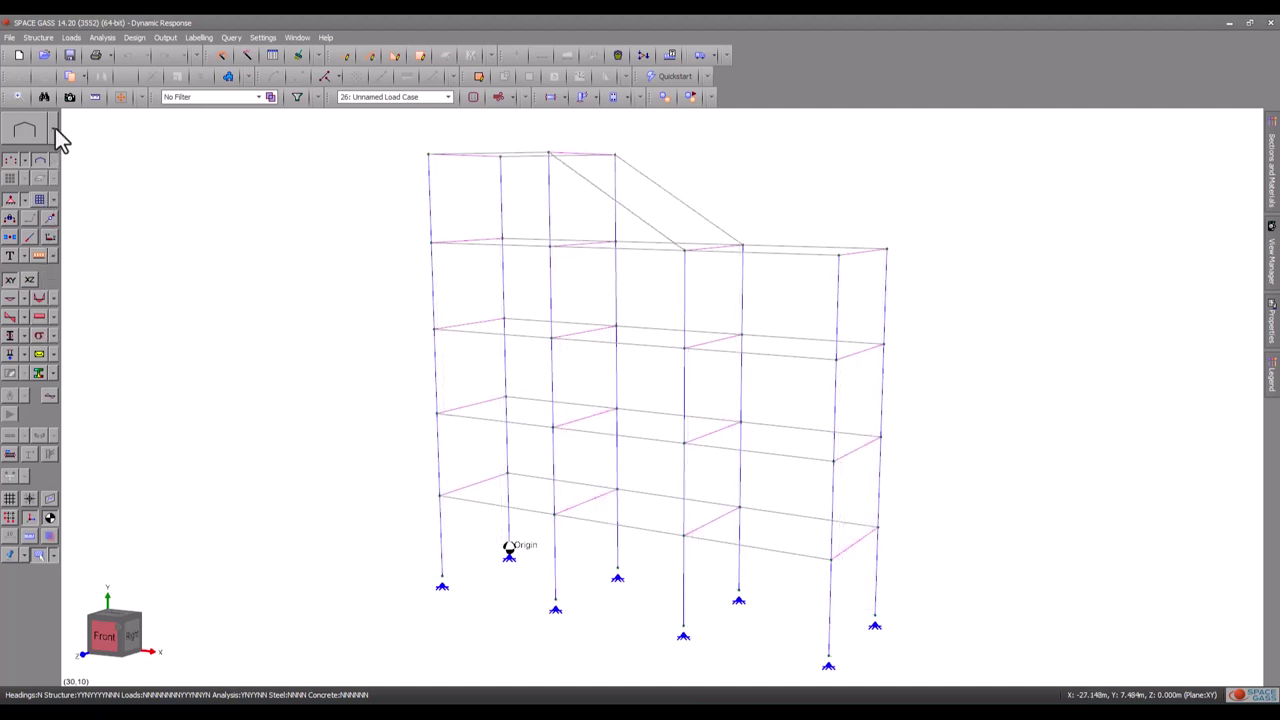
Step: Generate a text report with every section off except Spectral Response
left_click(95, 57)
left_click(95, 72)
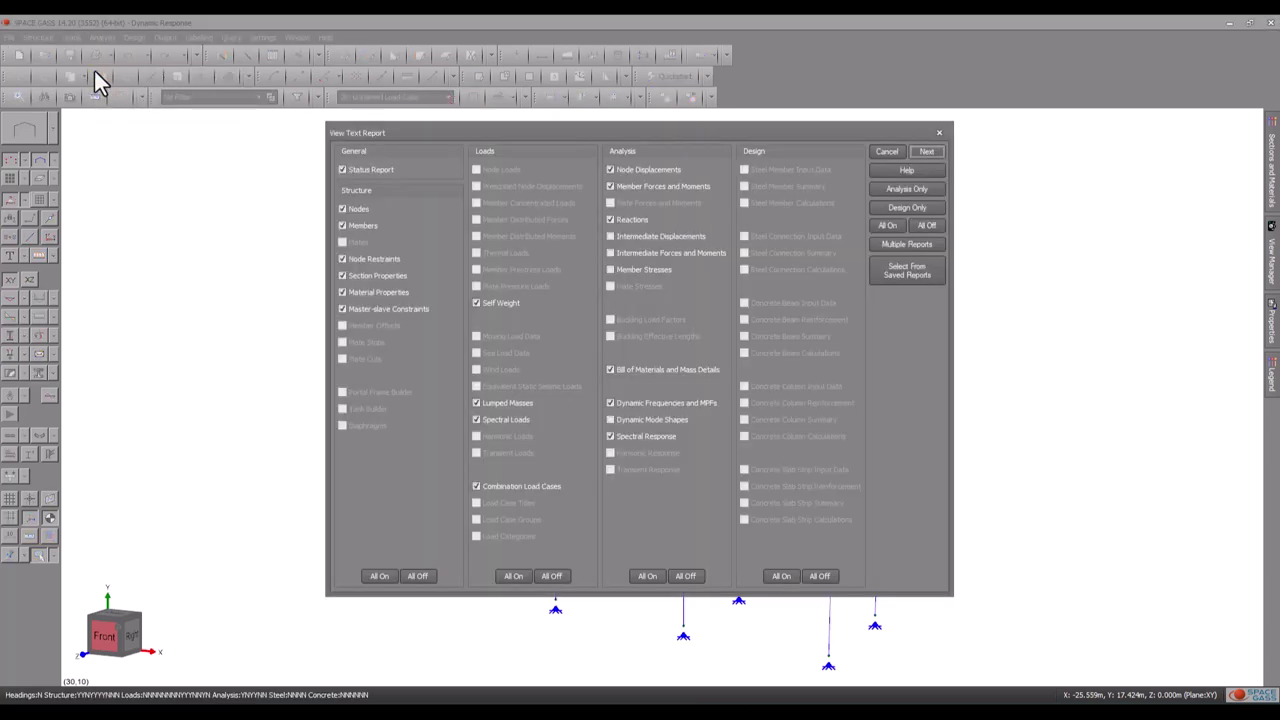
left_click(914, 225)
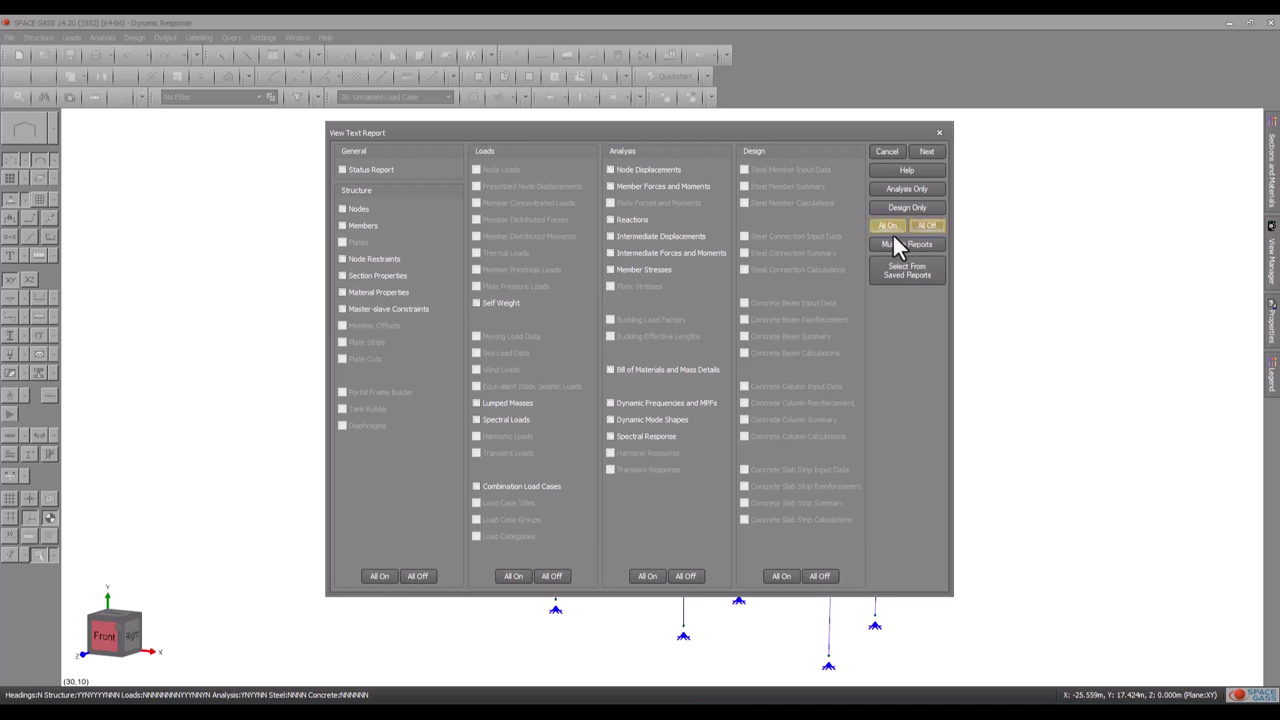
left_click(610, 436)
left_click(922, 153)
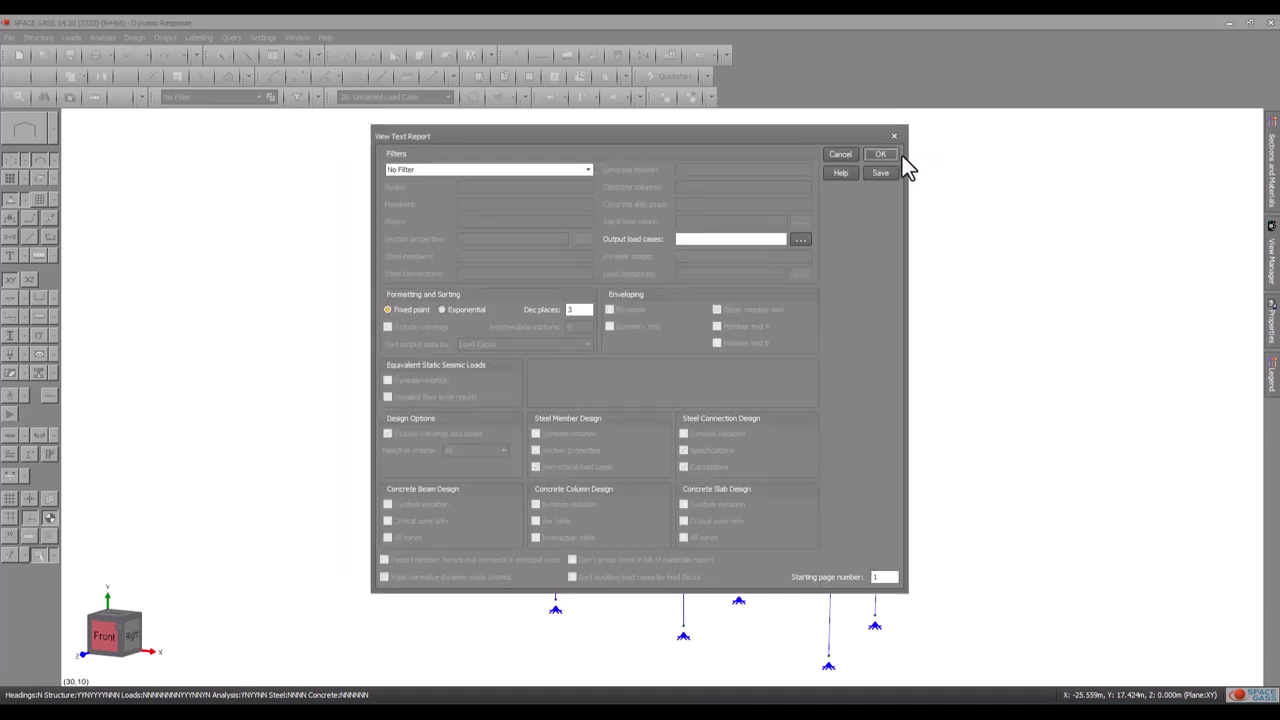
left_click(884, 155)
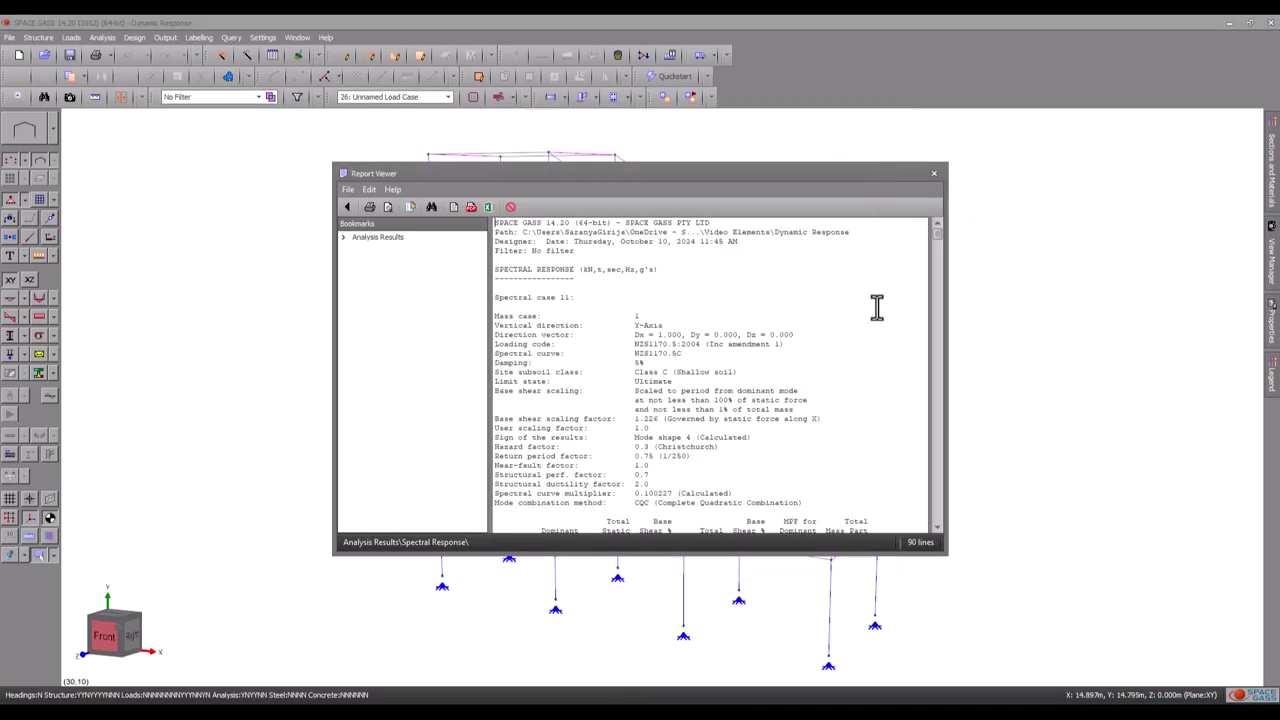
Step: Review the spectral response tables through case 12, then close the Report Viewer
left_click_drag(936, 246, 944, 334)
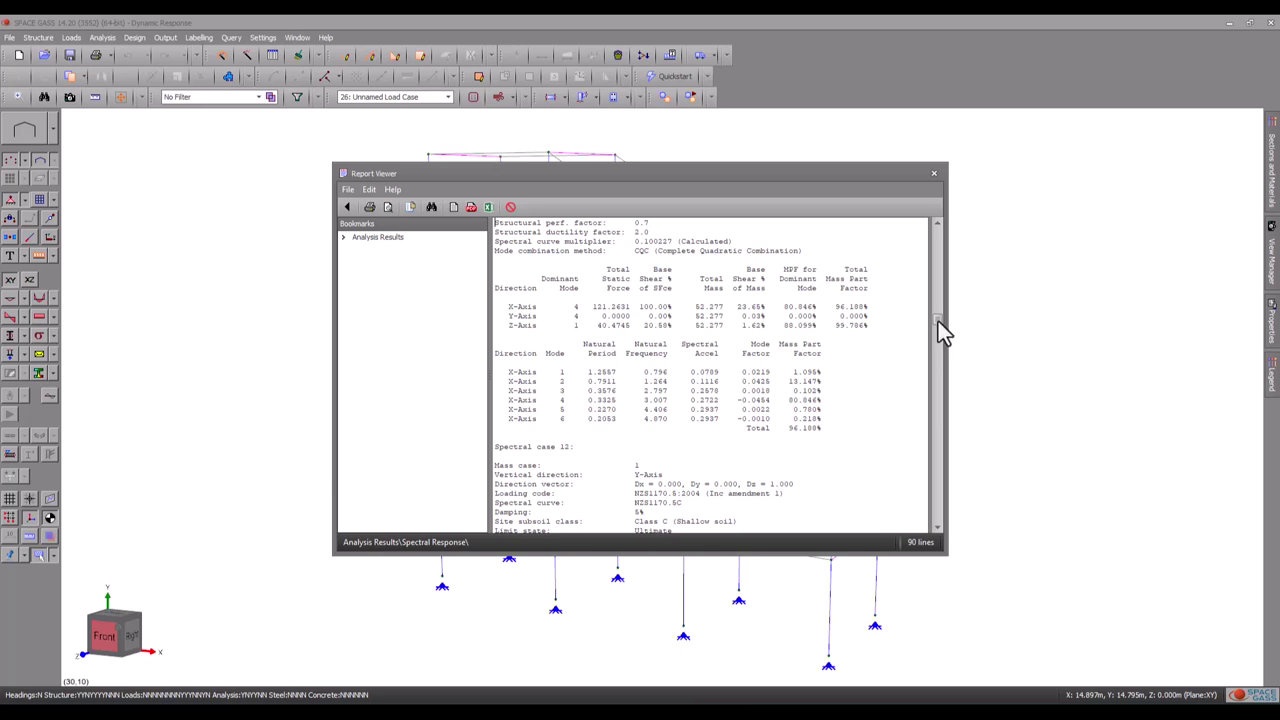
left_click_drag(940, 322, 937, 441)
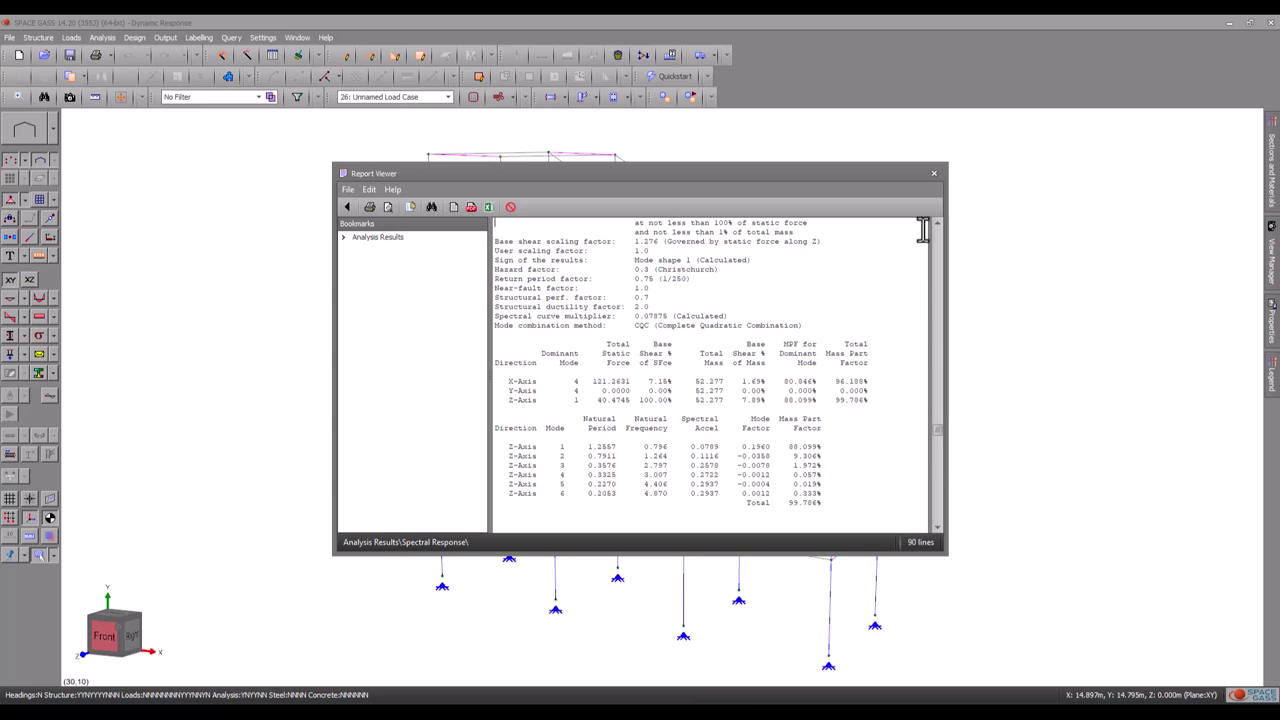
left_click(933, 177)
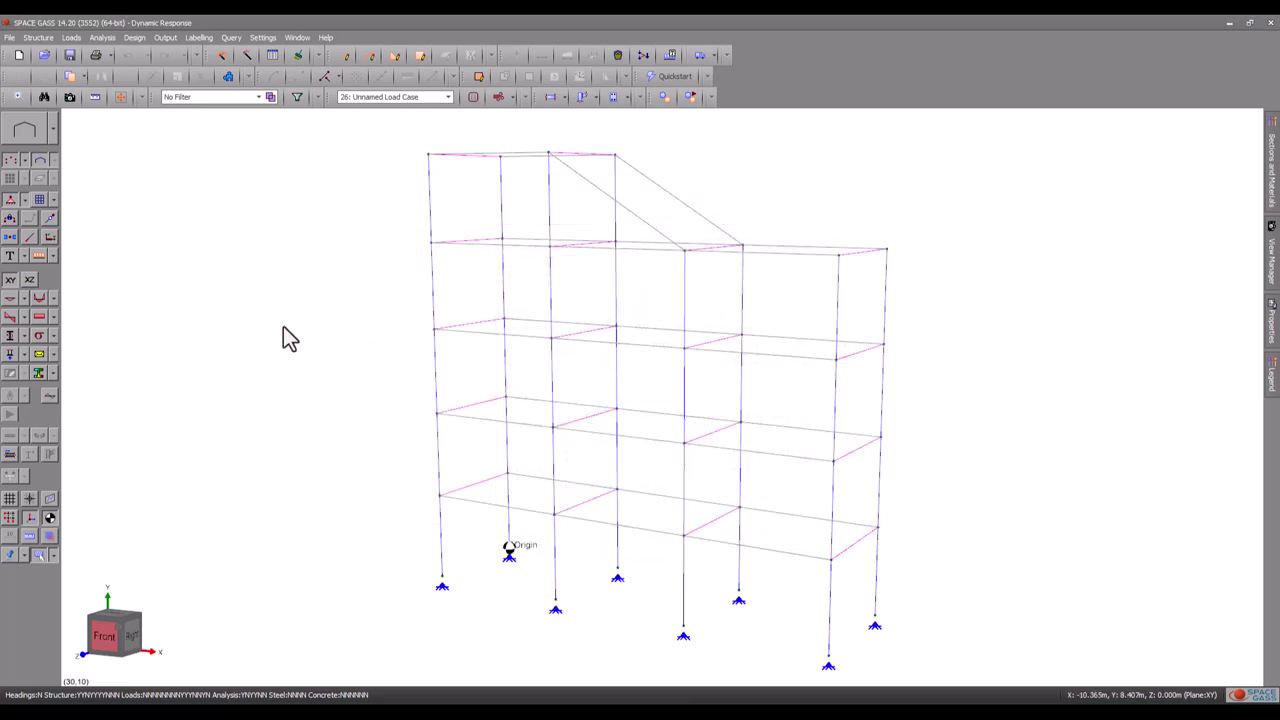
Step: Play the dynamic mode shape animation for the frame's 6 modes
left_click(49, 394)
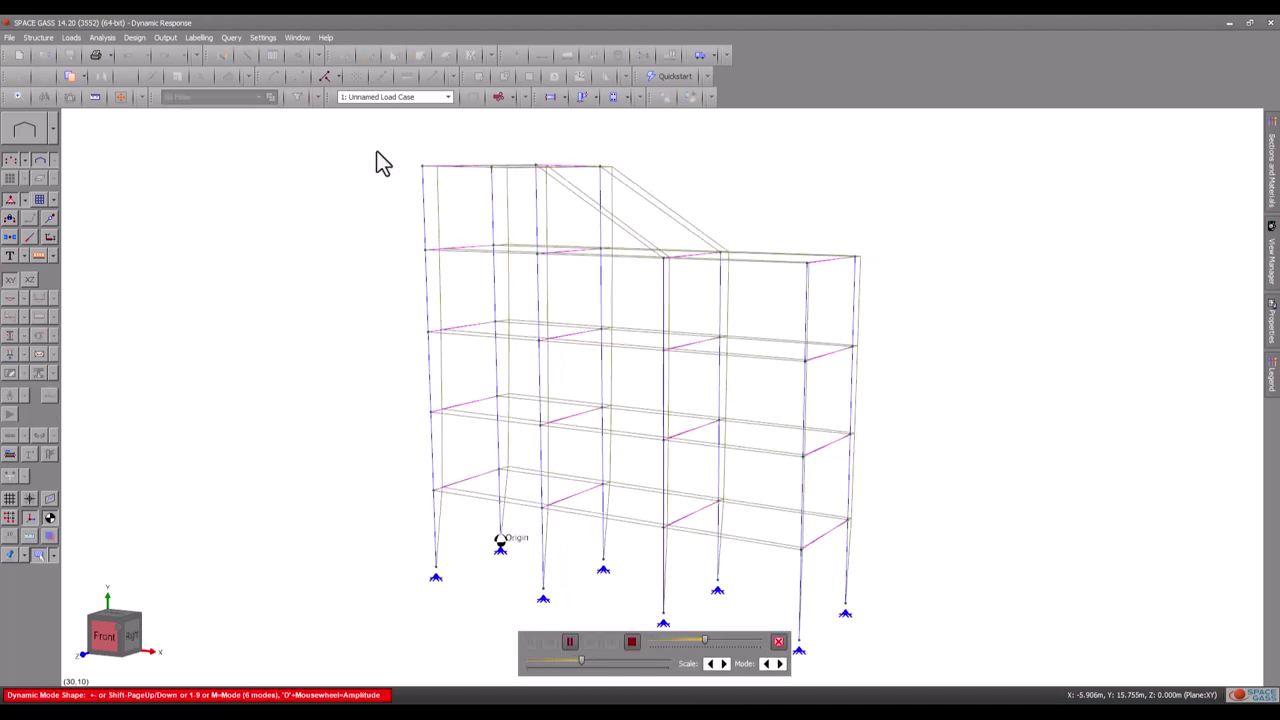